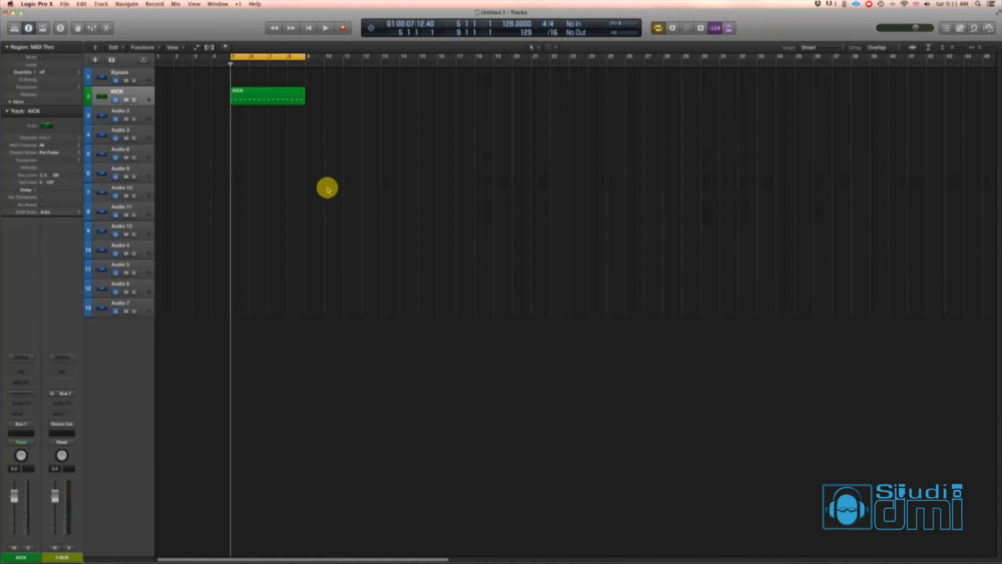
- Load the 12 G Starter channel strip preset from the Kicks folder onto the KICK track
left_click_drag(357, 187, 185, 99)
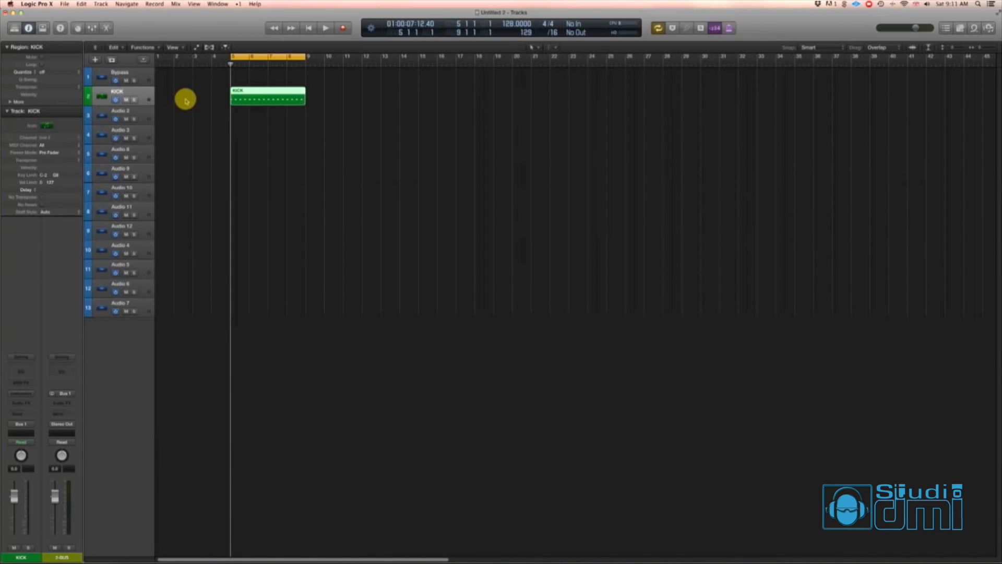
left_click(281, 185)
left_click(22, 357)
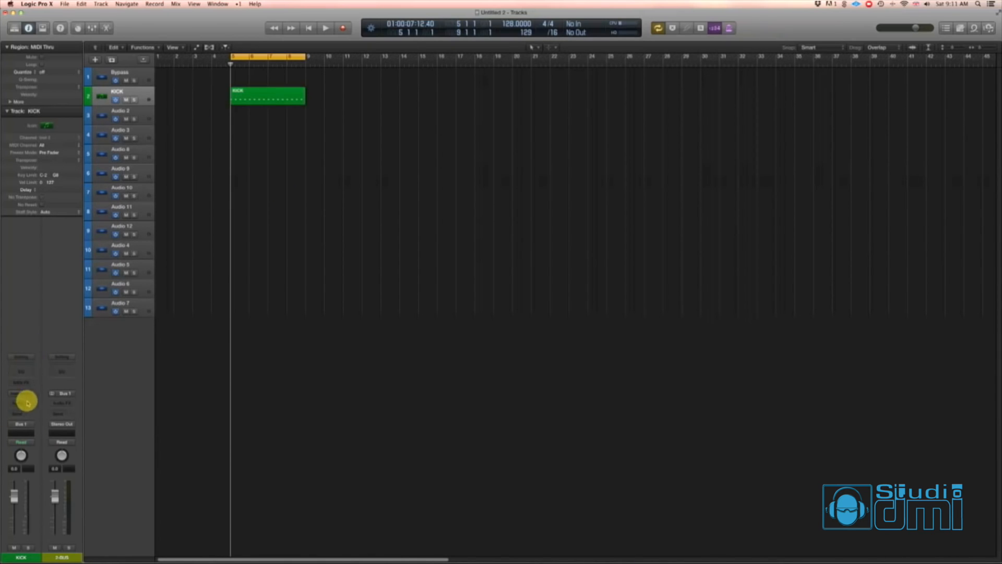
mouse_move(78, 464)
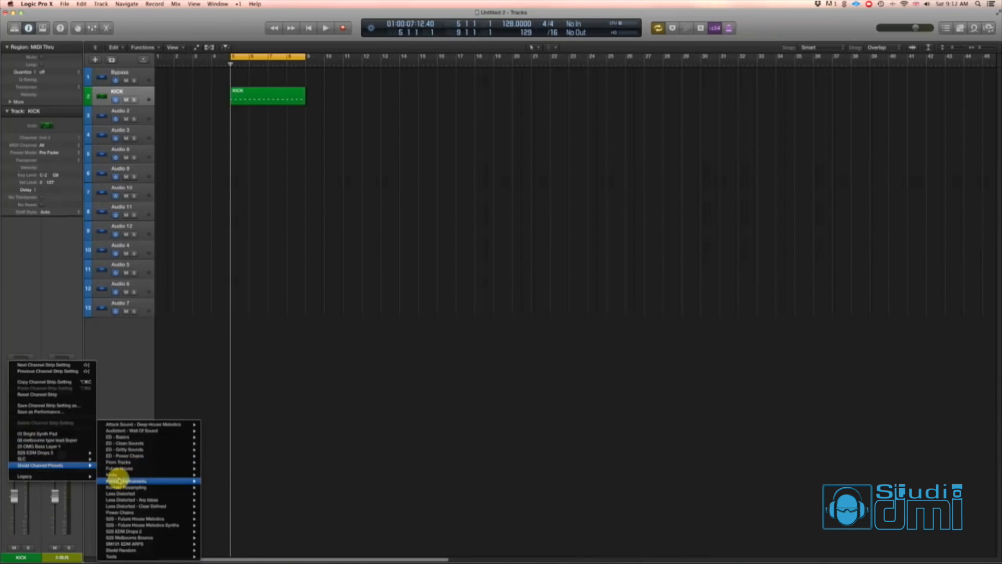
mouse_move(129, 476)
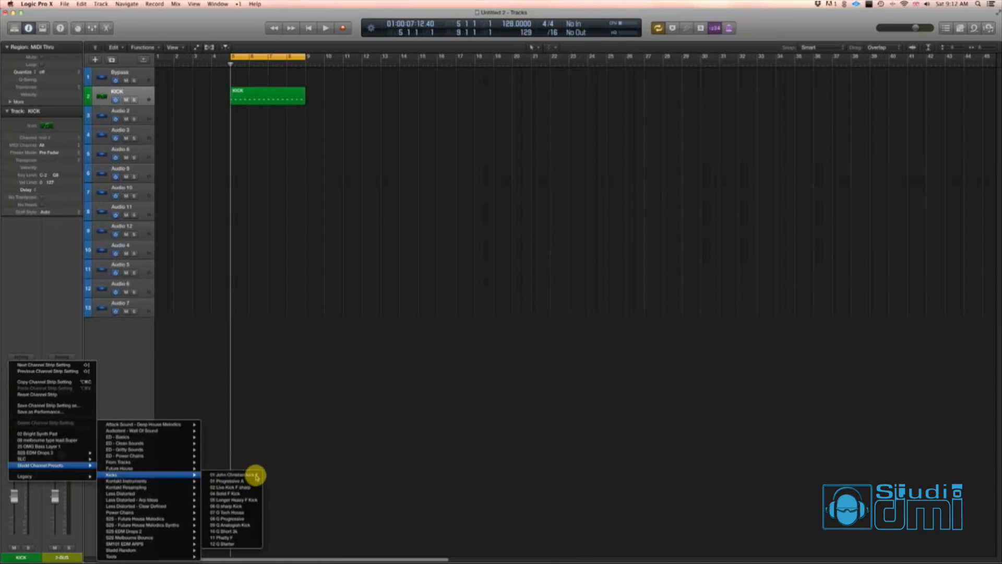
left_click(237, 544)
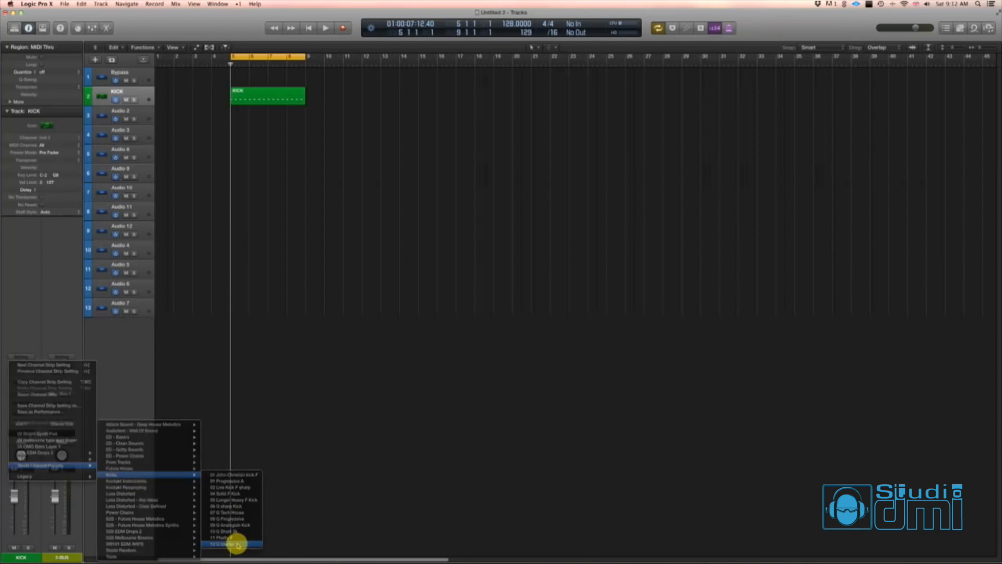
left_click(21, 356)
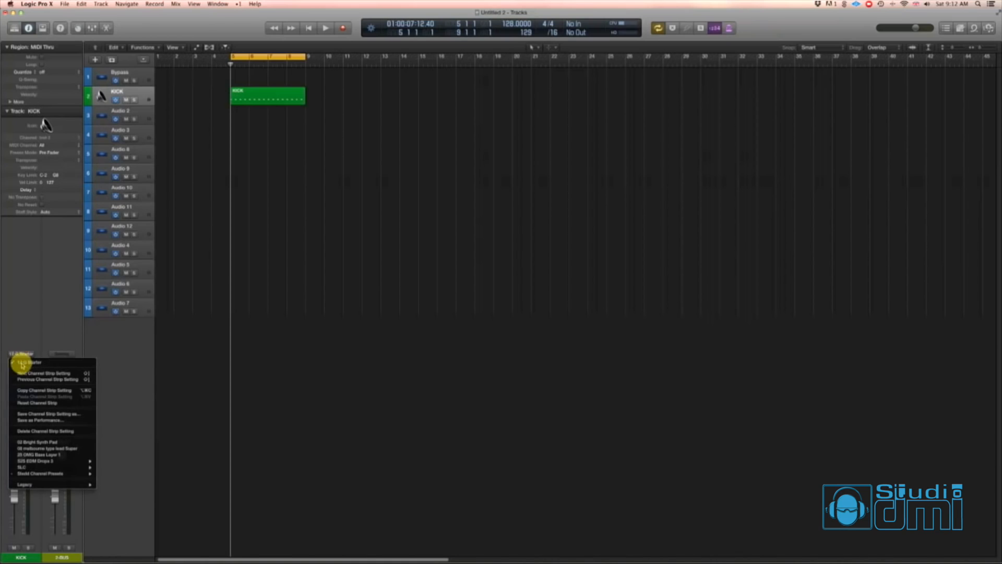
mouse_move(67, 472)
mouse_move(138, 475)
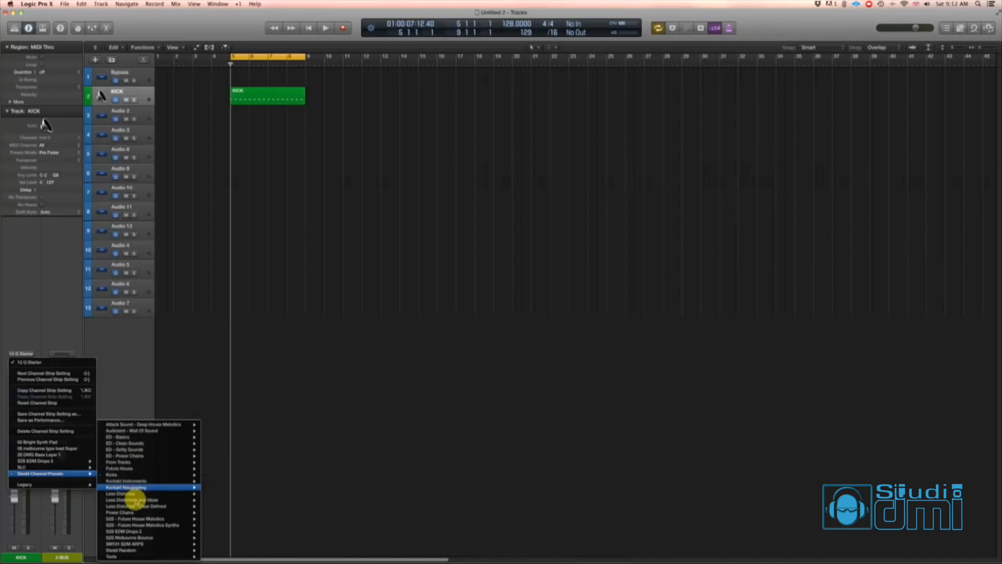
mouse_move(141, 512)
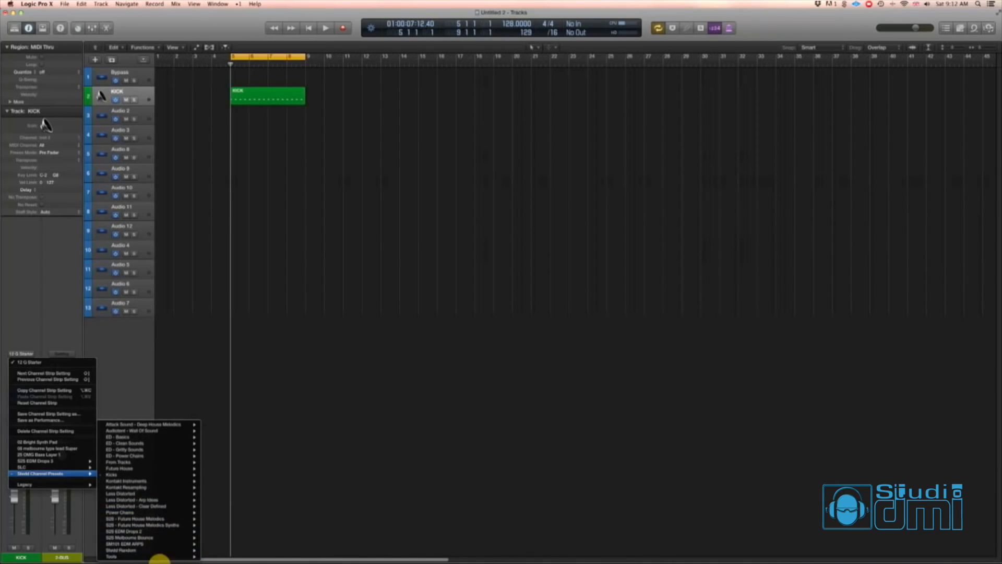
mouse_move(155, 544)
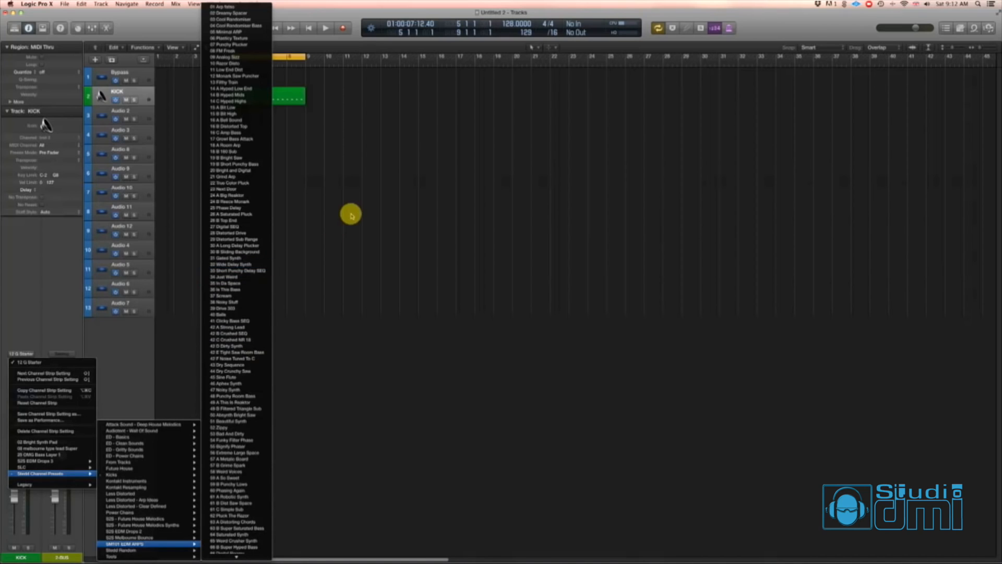
left_click(353, 178)
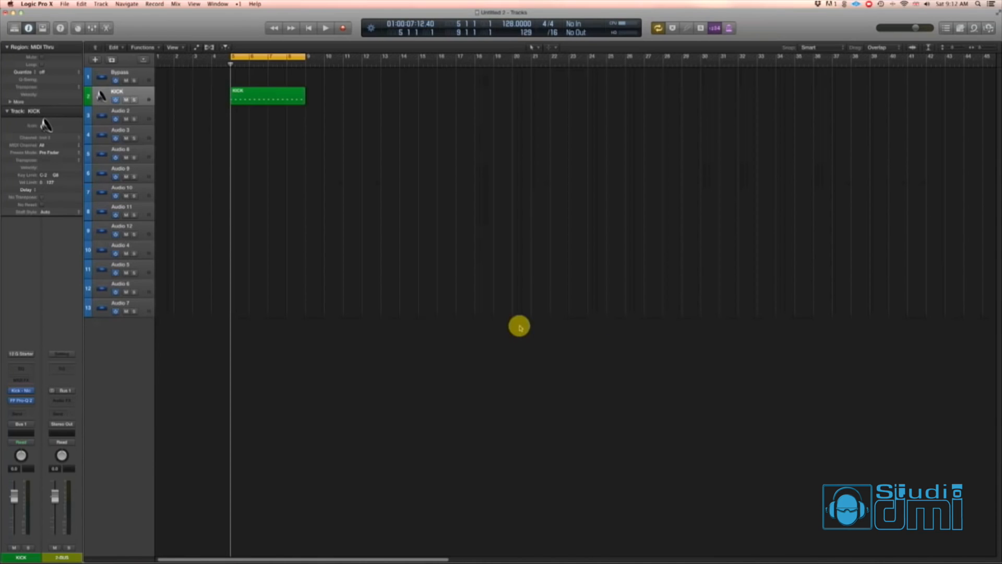
- Play the kick loop and lower the KICK channel's volume to -10.0 dB
key("space")
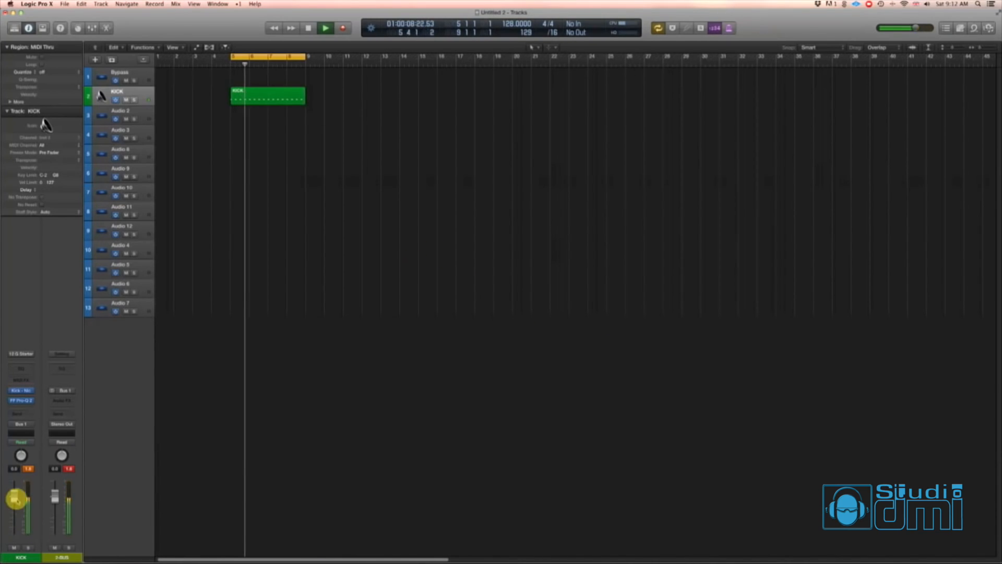
left_click_drag(15, 496, 9, 529)
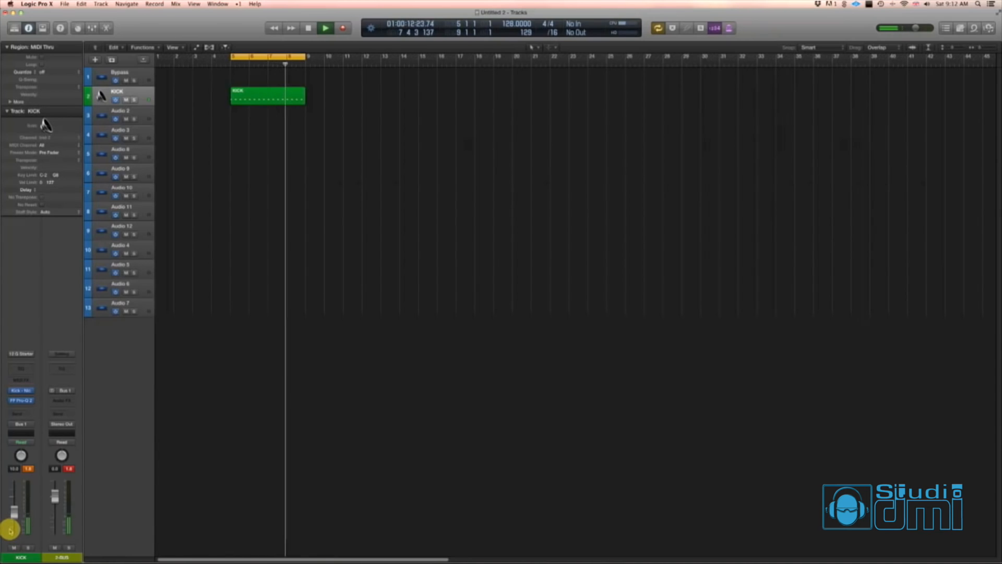
key("space")
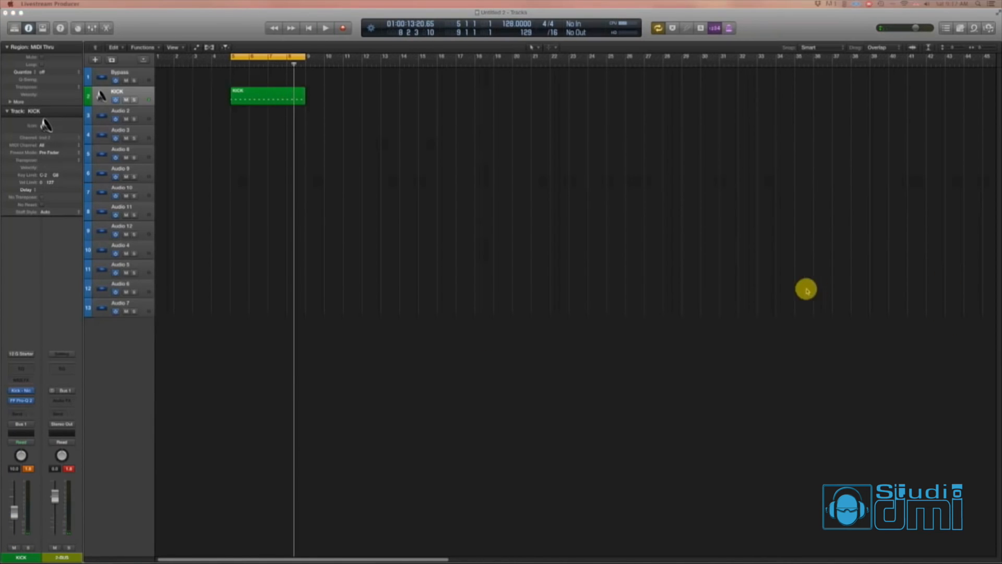
- Insert a stereo L2 limiter on the 2-BUS channel and lower its threshold
left_click(481, 284)
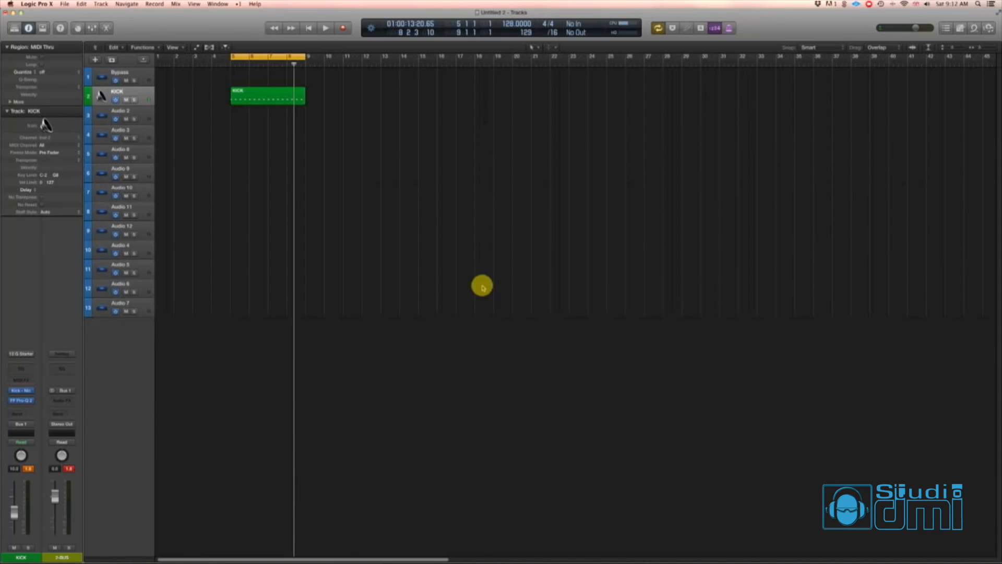
left_click(71, 400)
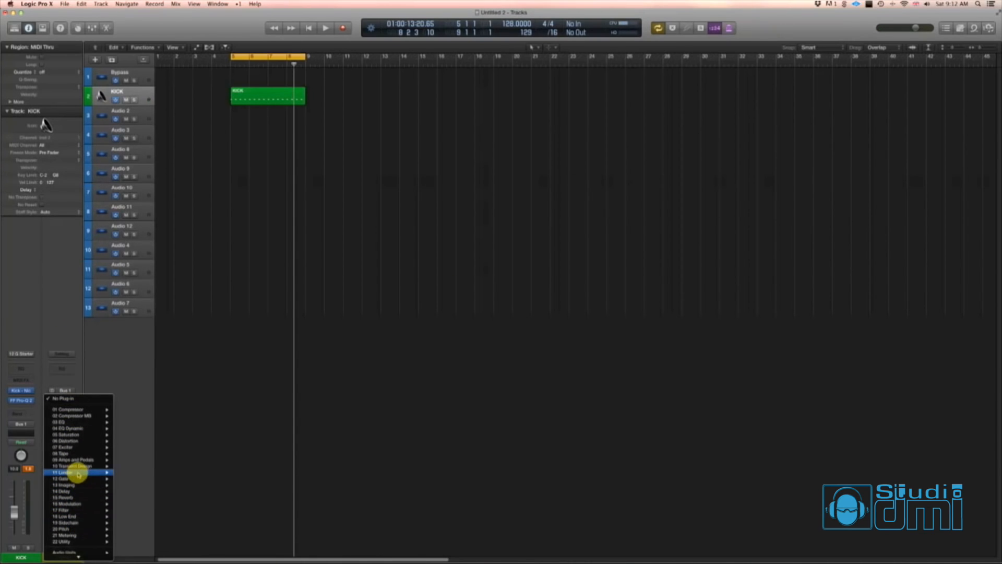
mouse_move(79, 473)
mouse_move(143, 520)
left_click(213, 519)
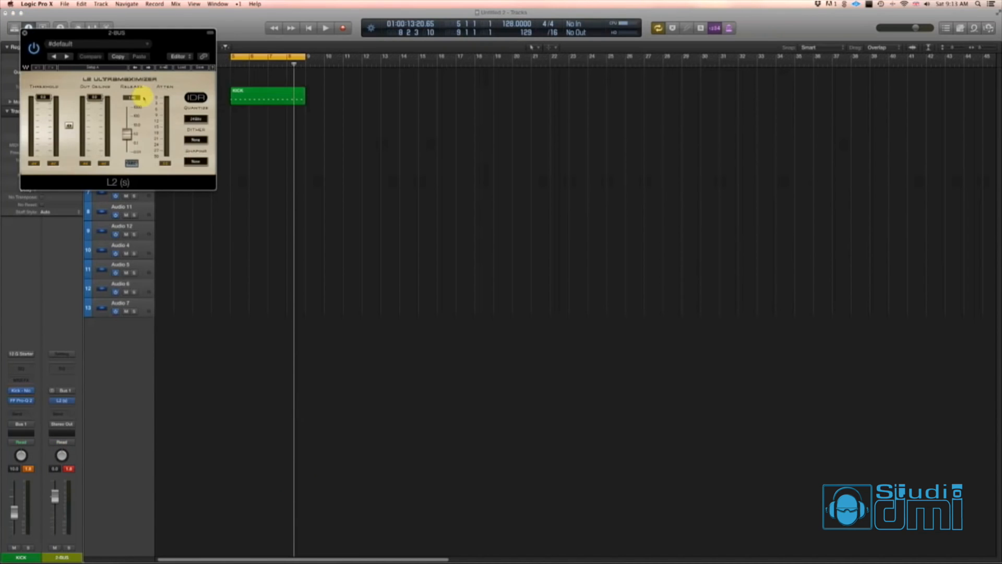
left_click_drag(101, 29, 400, 77)
left_click_drag(342, 143, 342, 162)
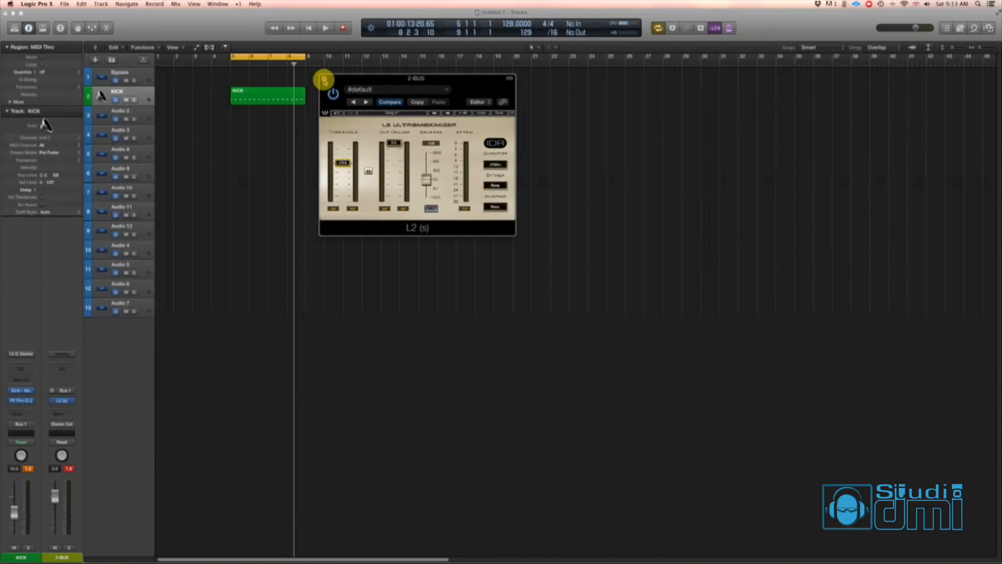
left_click(323, 78)
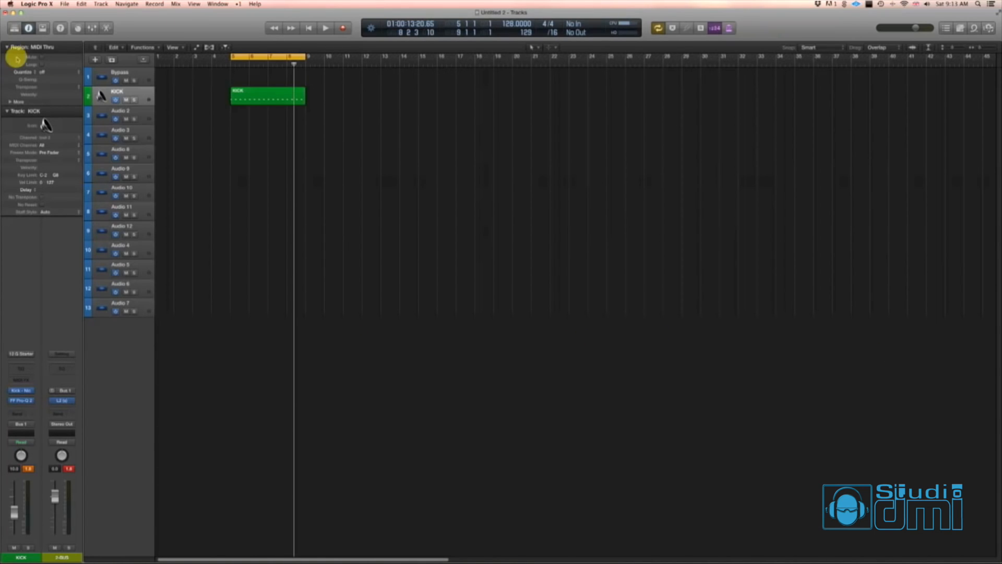
- Create one software instrument track below KICK and load Battery 4 as its instrument
left_click(95, 60)
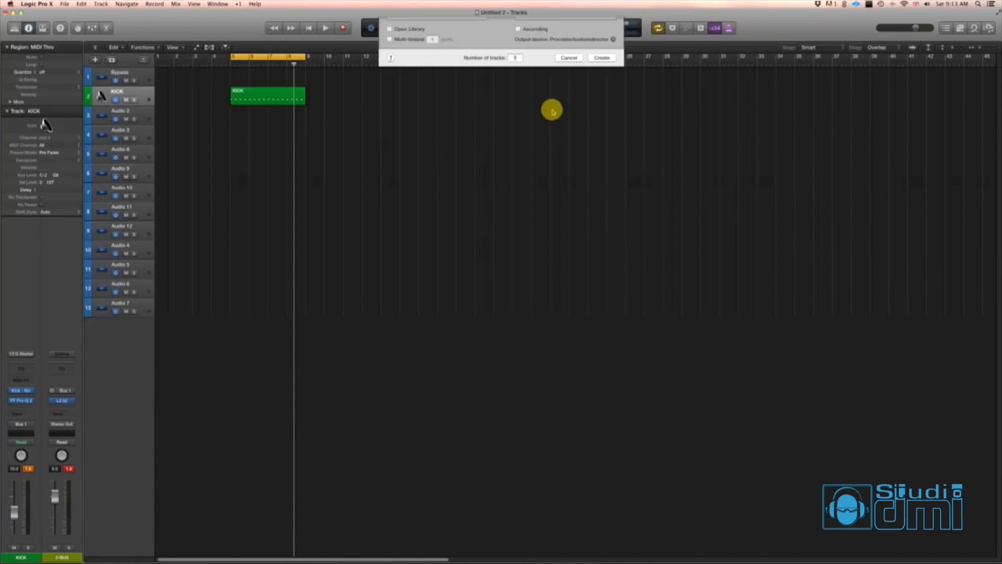
left_click(606, 139)
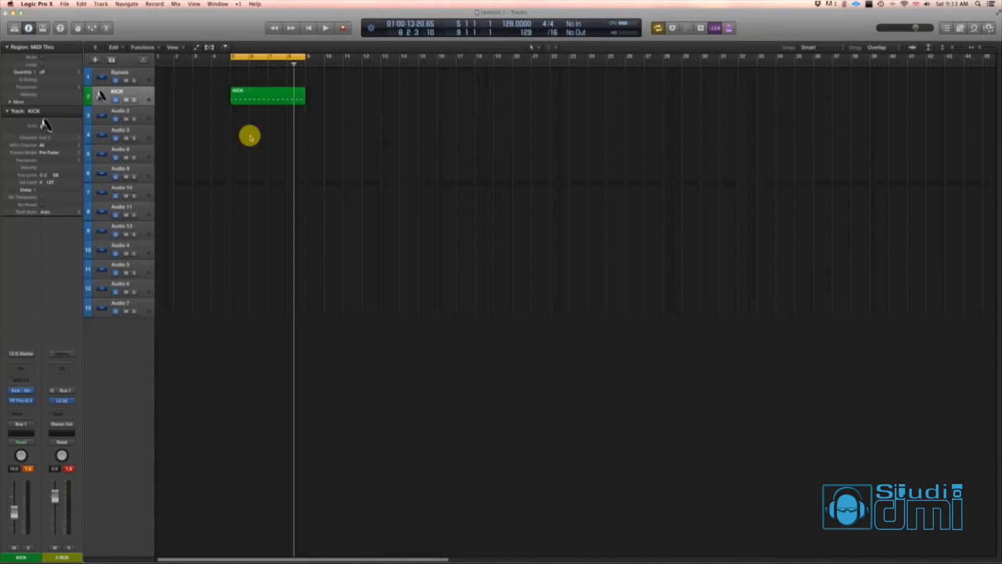
left_click(25, 389)
mouse_move(44, 558)
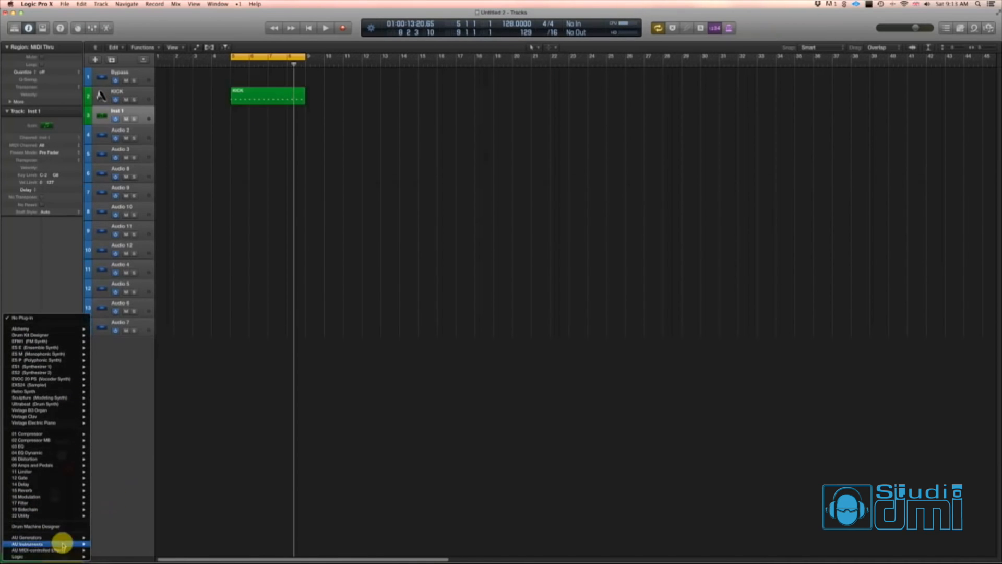
mouse_move(63, 544)
mouse_move(128, 487)
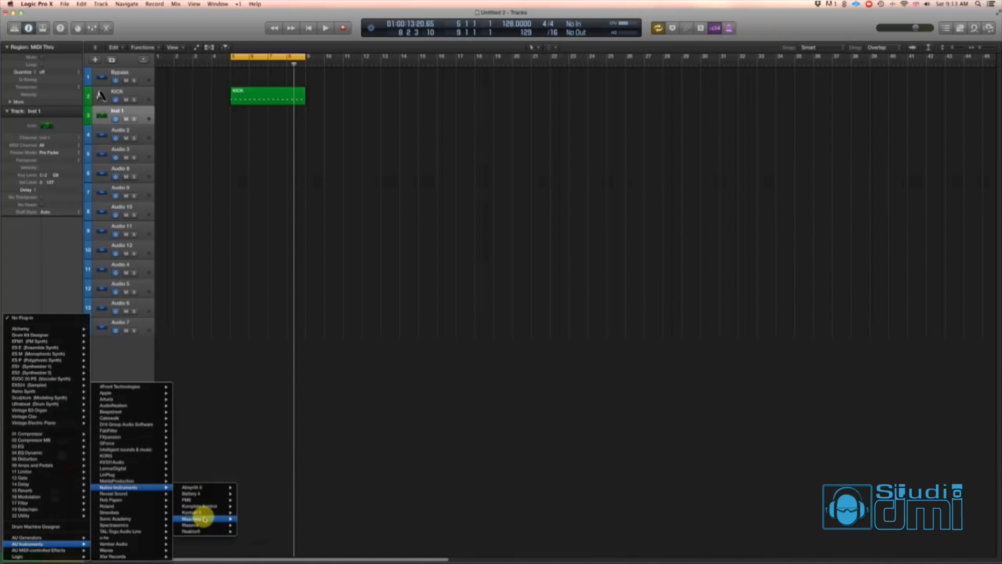
mouse_move(205, 519)
left_click(250, 496)
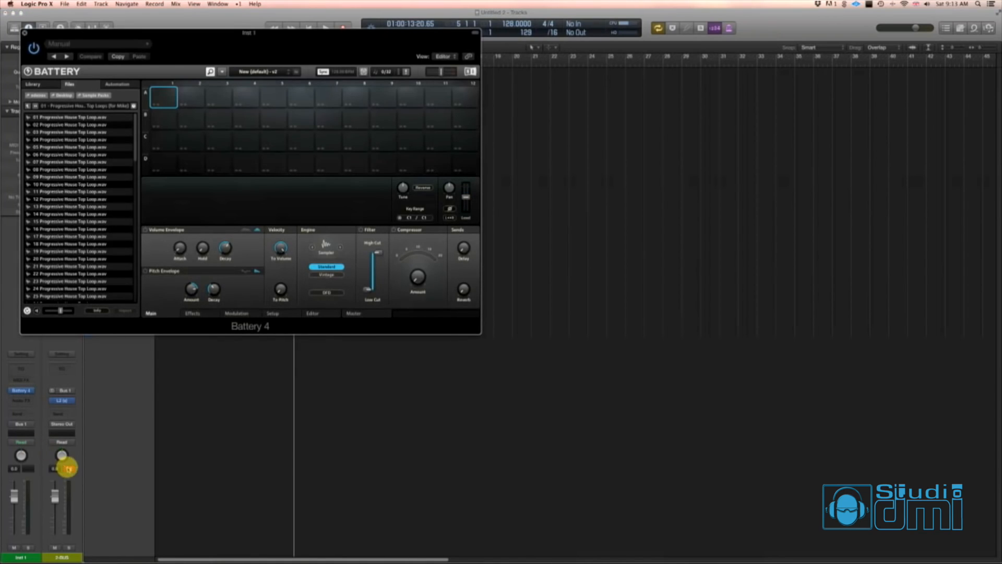
left_click(68, 469)
left_click_drag(123, 35, 597, 209)
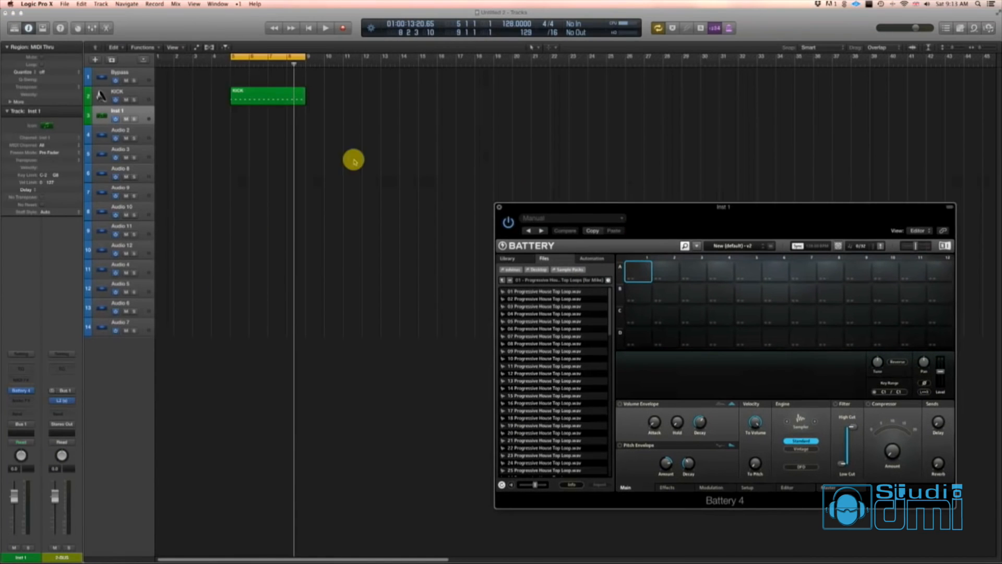
- Create an empty MIDI region on the Inst 1 track spanning bars 5 to 9, matching the kick region
key("Escape")
left_click(298, 176)
left_click(233, 119)
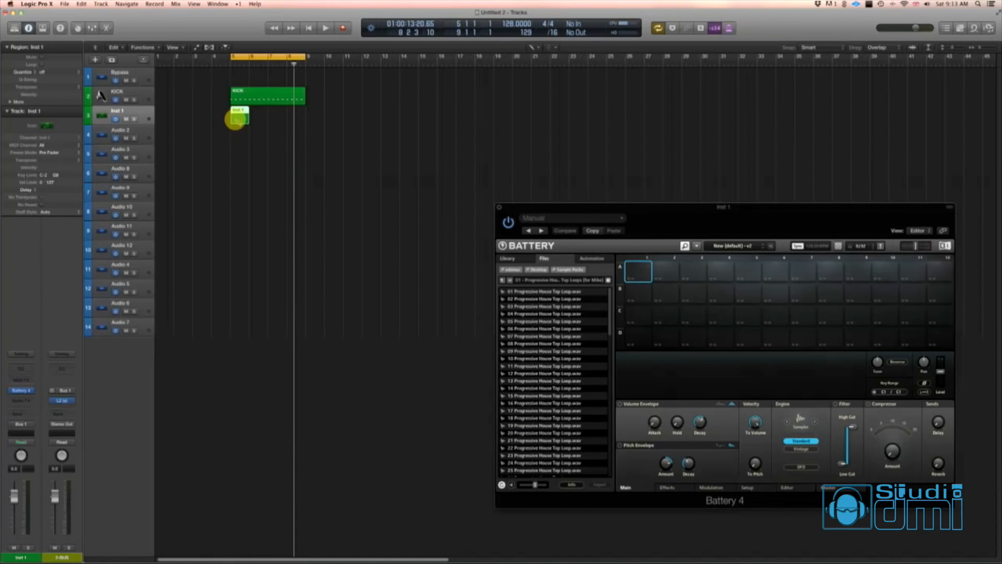
key("Escape")
key("Escape")
left_click_drag(247, 120, 305, 121)
- Open the Inst 1 region in the Piano Roll and draw a one-bar C1 note at bar 5
key("p")
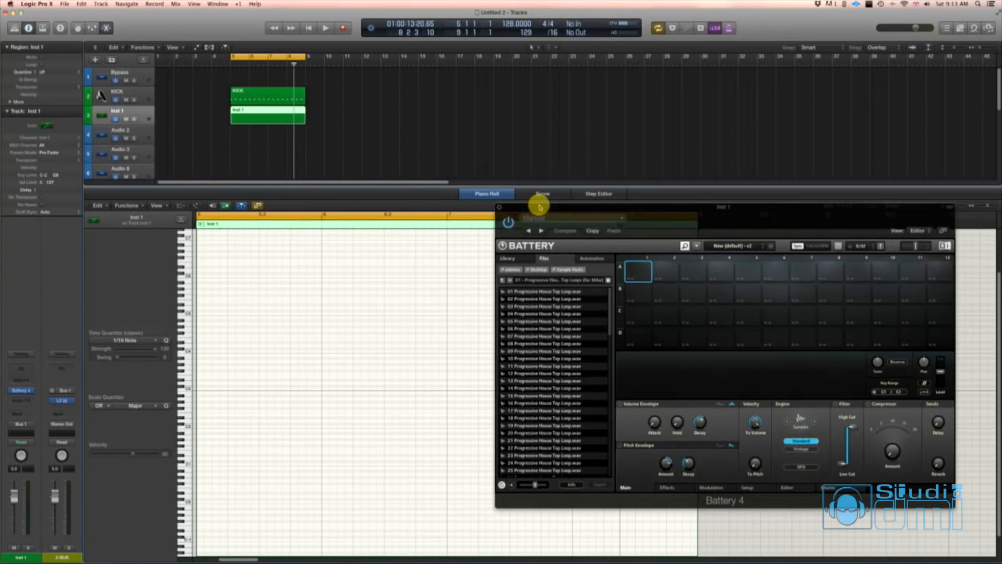
left_click_drag(539, 204, 635, 161)
key("Escape")
left_click(269, 464)
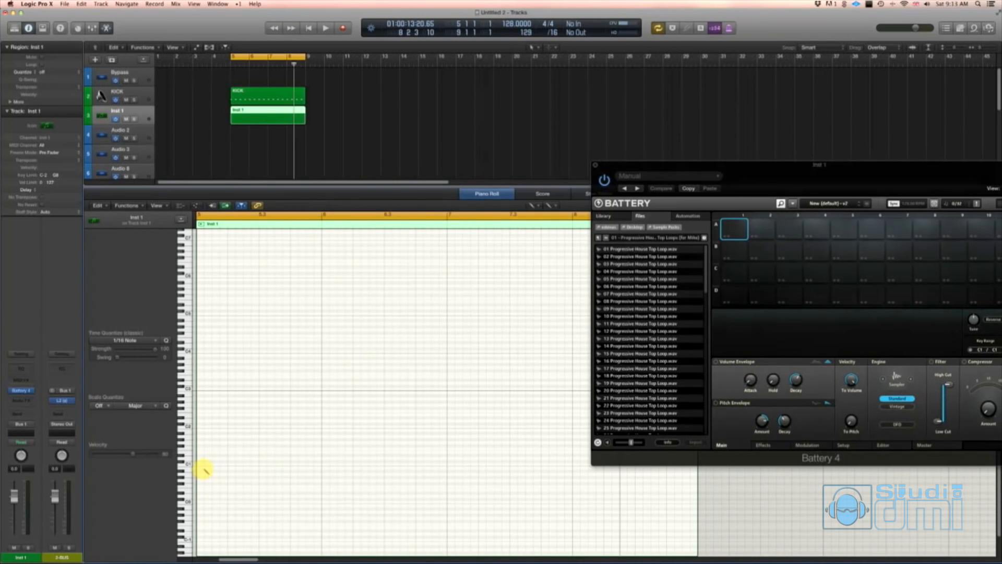
left_click(200, 464)
left_click_drag(201, 463, 320, 463)
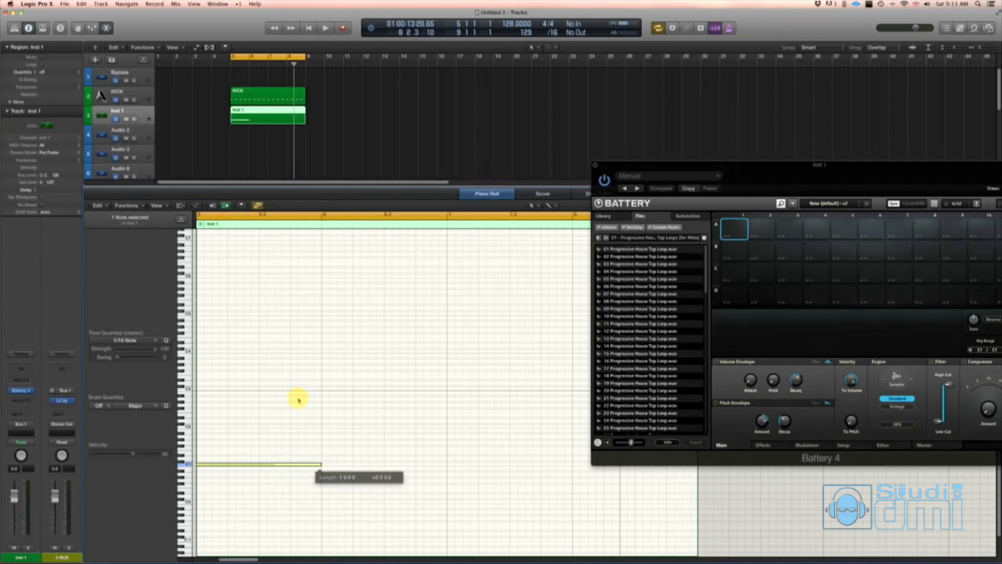
- Load 01 Progressive House Top Loop.wav into Battery's cell A1 and audition it, first with the Inst 1 track soloed and then unsoloed
left_click(134, 119)
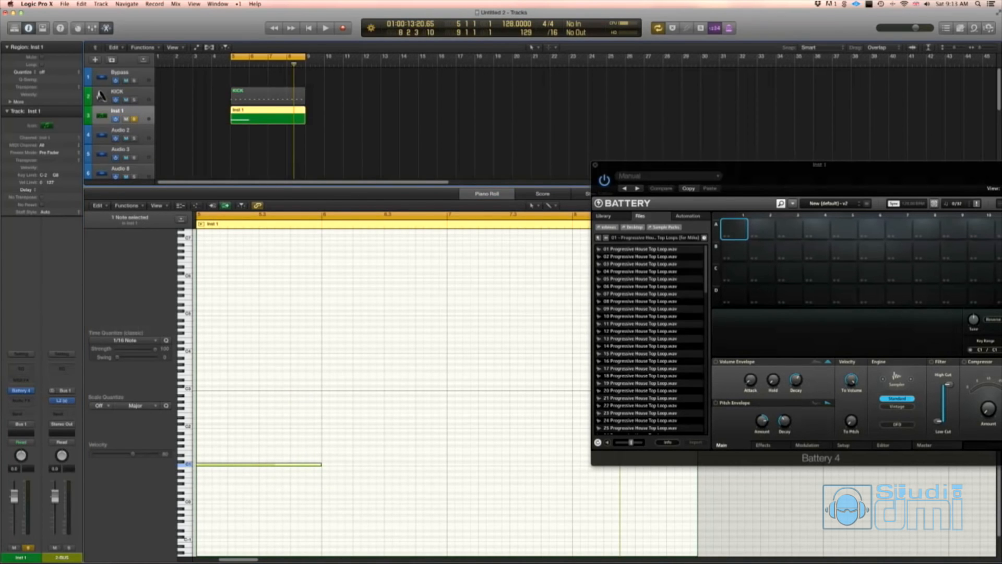
left_click(423, 125)
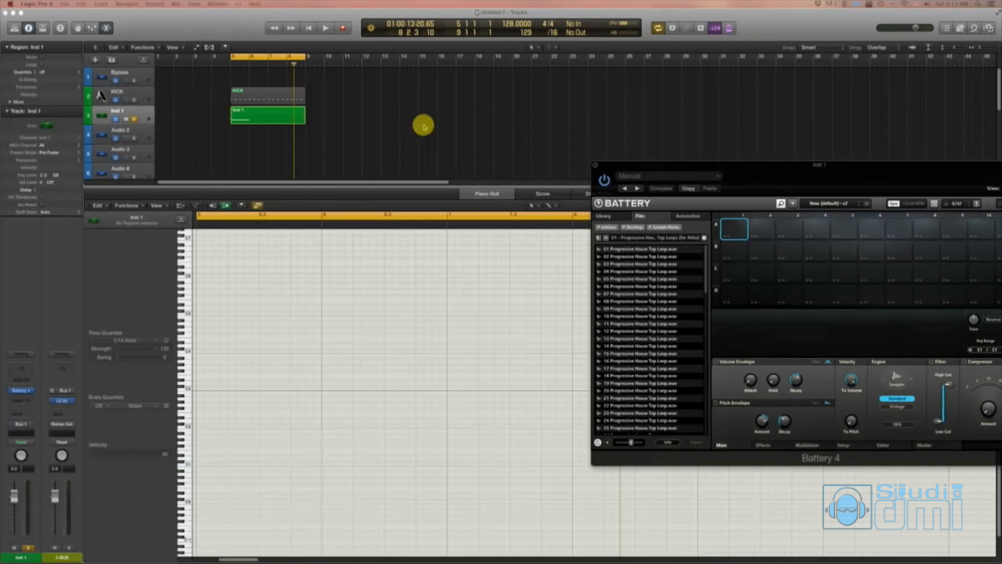
double_click(650, 249)
left_click_drag(712, 164, 558, 127)
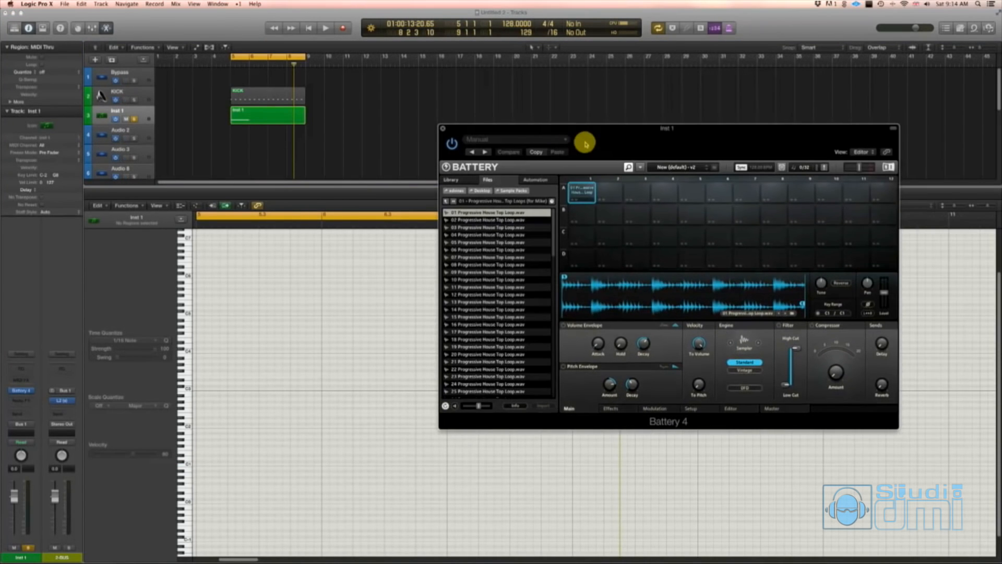
key("space")
left_click(134, 119)
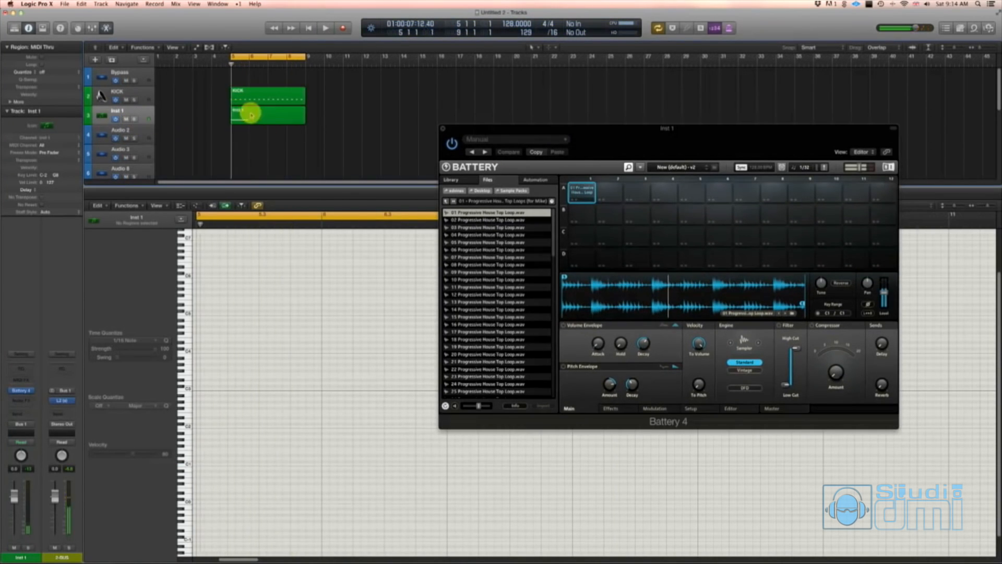
- Lower the Inst 1 channel's volume to -7.0 dB and play the loop together with the kick
key("space")
left_click(269, 97)
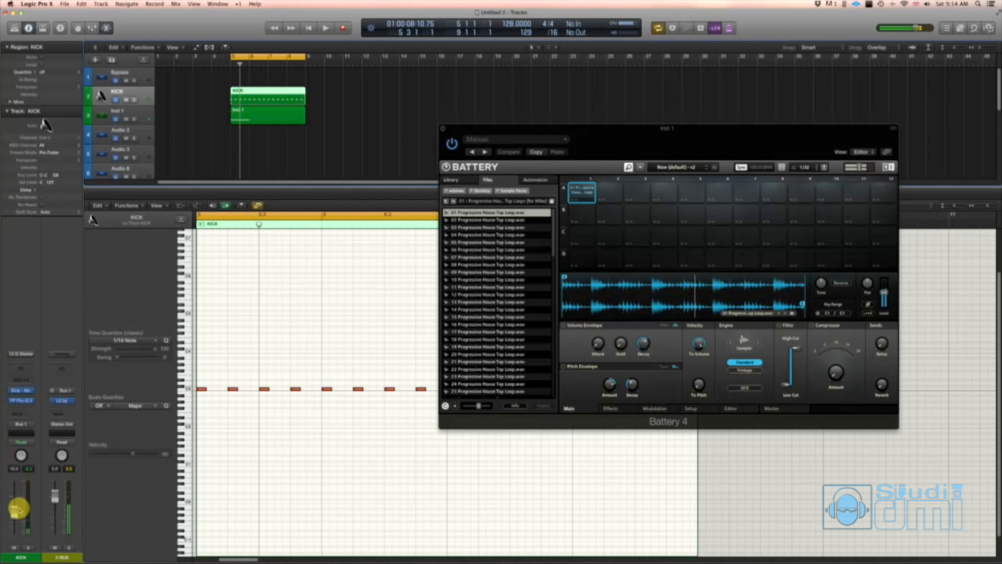
left_click(130, 110)
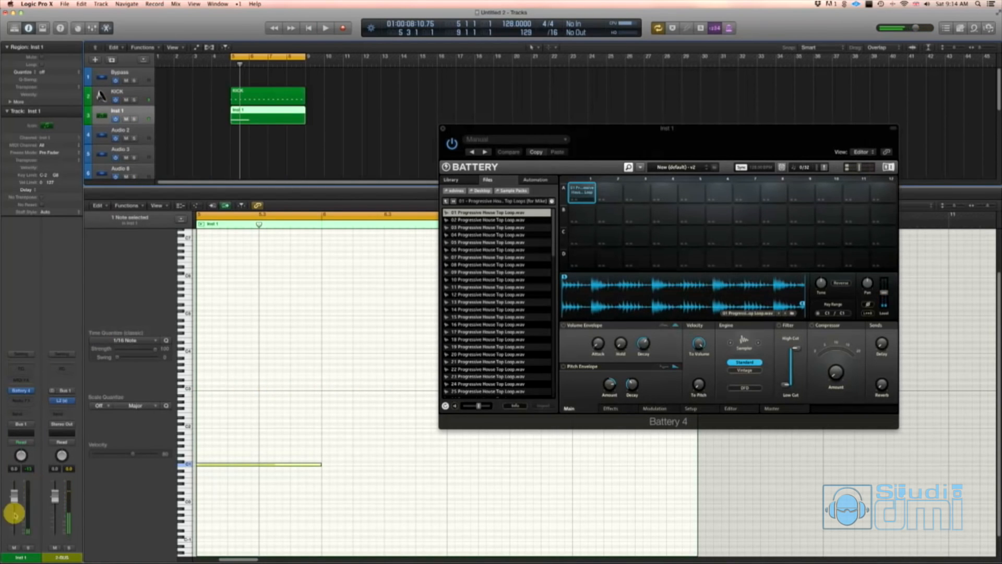
key("space")
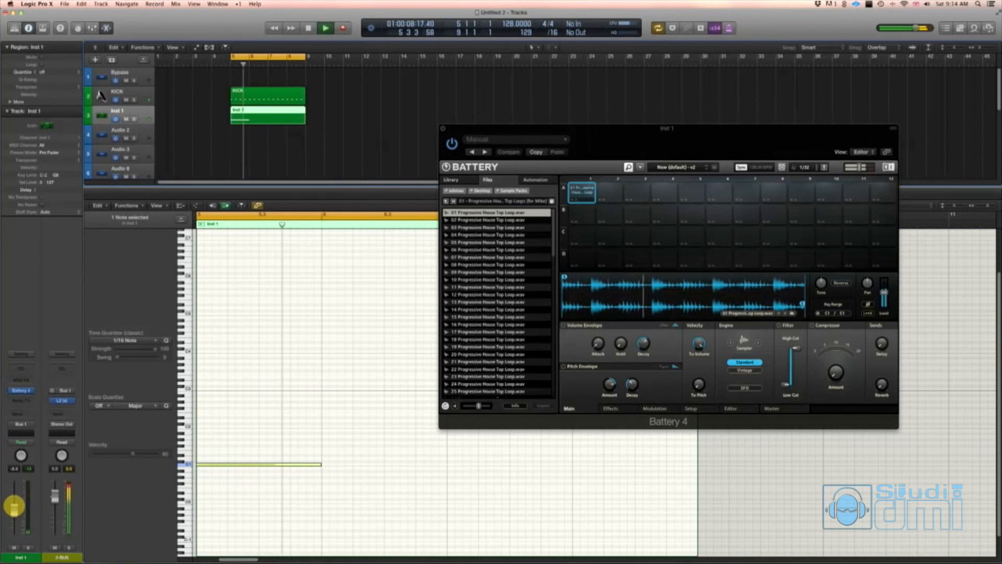
- Split the Inst 1 region at bar 7 with the Scissors tool and return to the Pointer tool
left_click(284, 138)
key("t")
key("i")
left_click(268, 117)
key("t")
key("t")
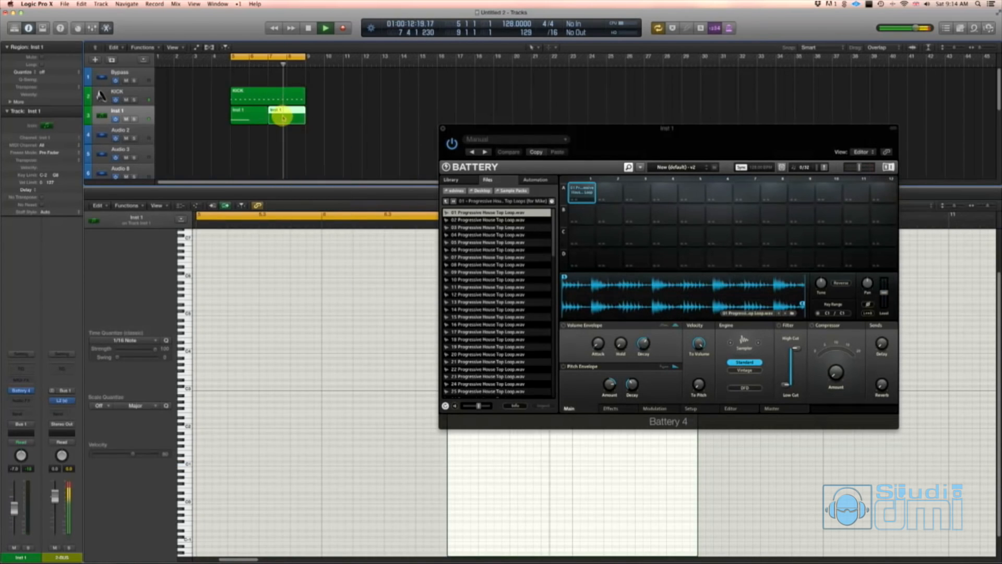
- Delete the second Inst 1 region and put a copy of the first Inst 1 region at bar 7
key("Delete")
left_click_drag(253, 115, 291, 115)
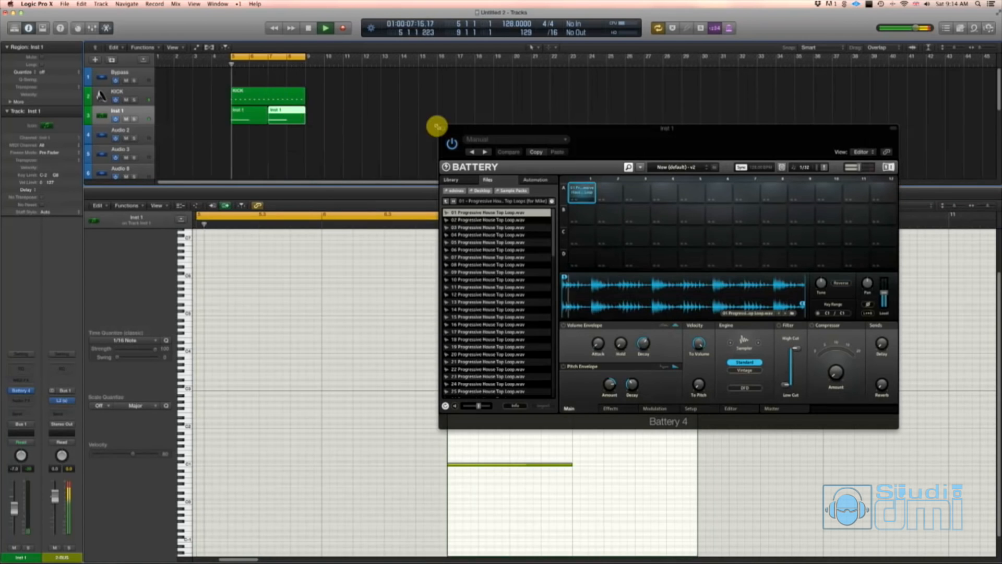
- Audition other Progressive House top loops in Battery's cell A1 during playback and settle on 11 Progressive House Top Loop.wav
left_click(786, 315)
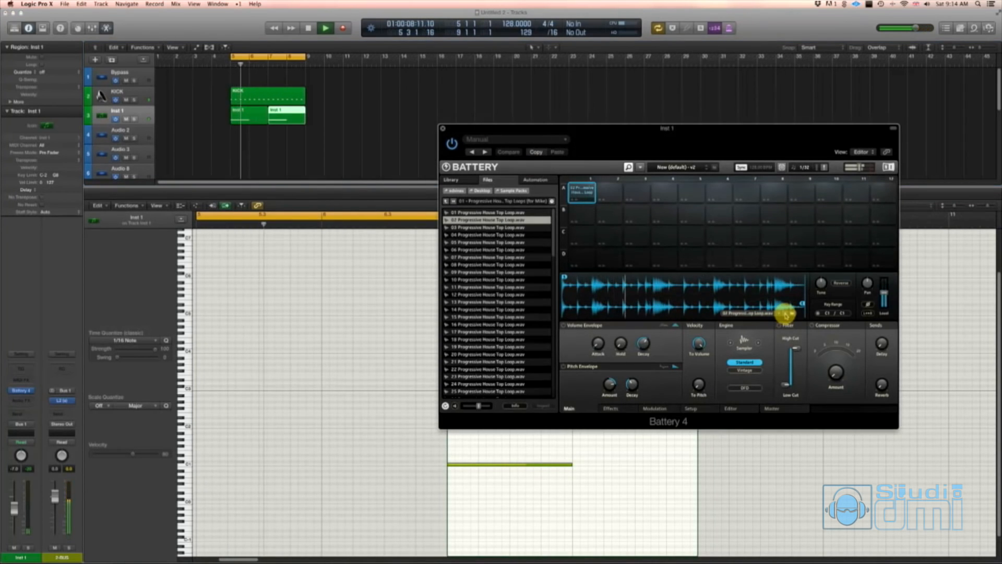
key("space")
left_click(785, 315)
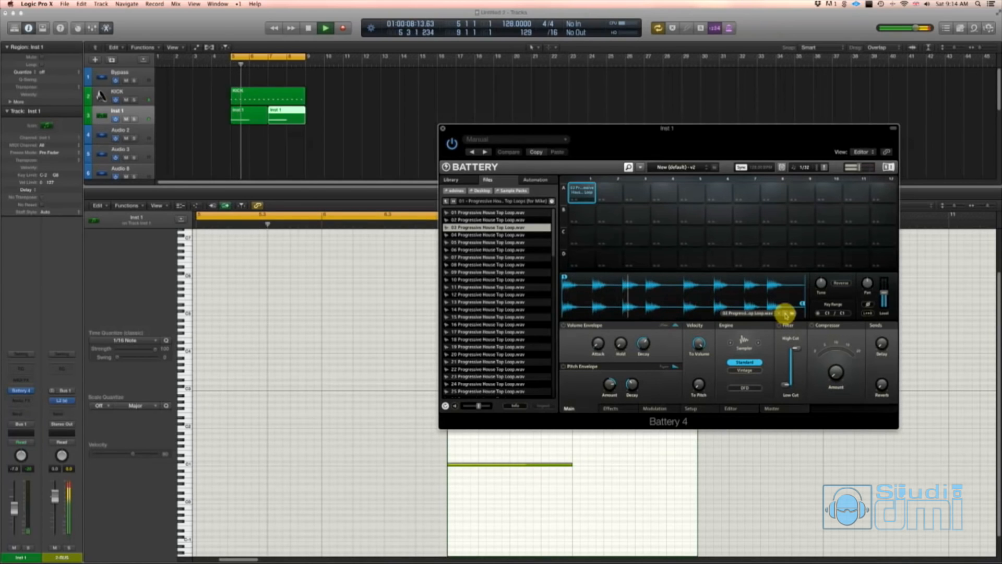
left_click(786, 314)
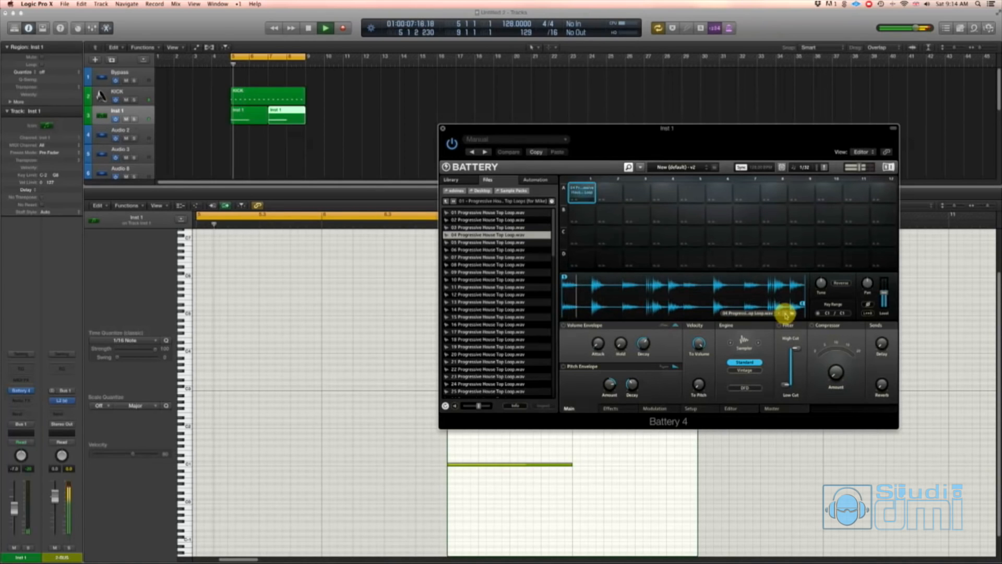
key("space")
left_click(501, 265)
left_click(494, 272)
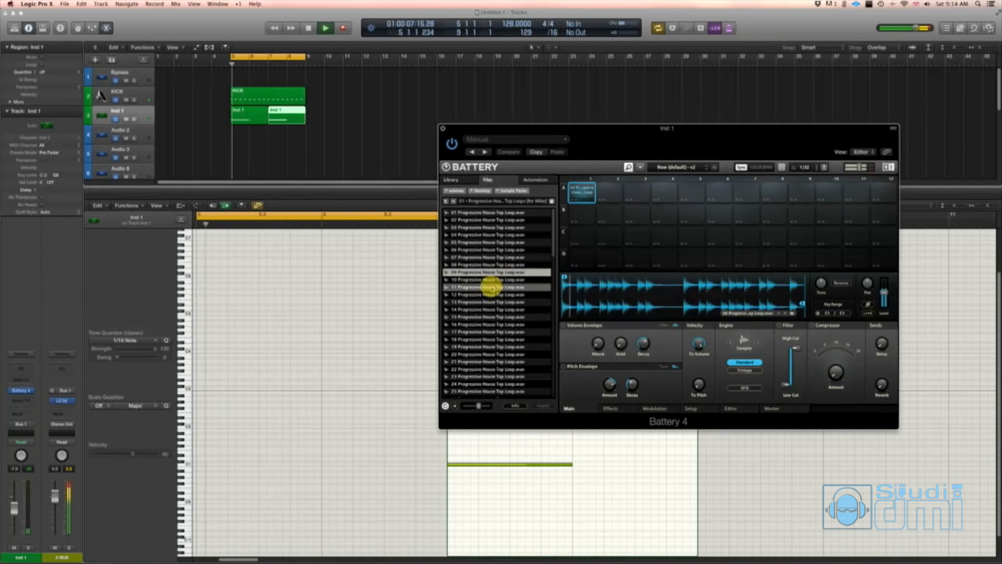
left_click(495, 287)
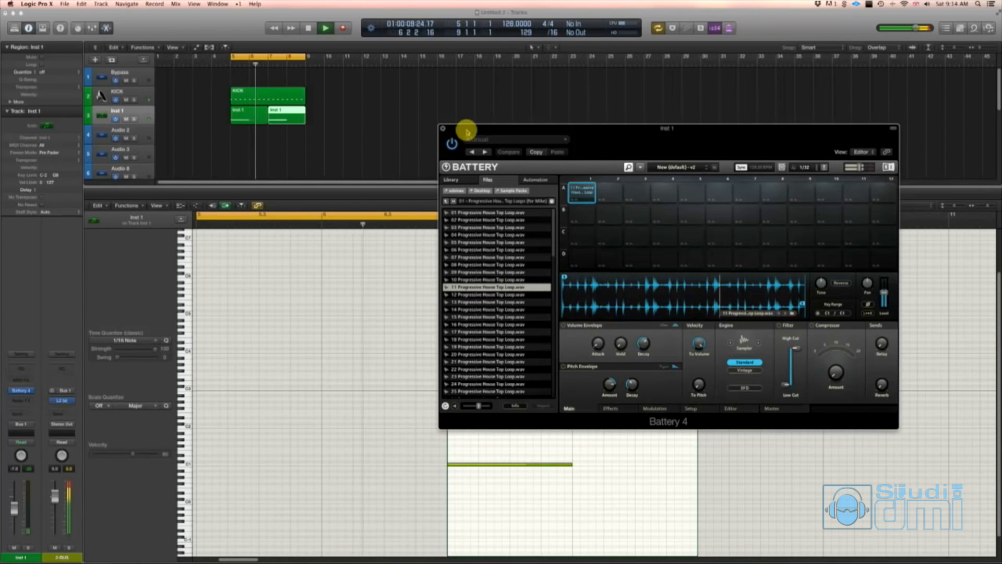
- Close Battery and the Mixer, lower the Inst 1 channel's volume to -7.2 dB, and stop playback
left_click(442, 129)
key("x")
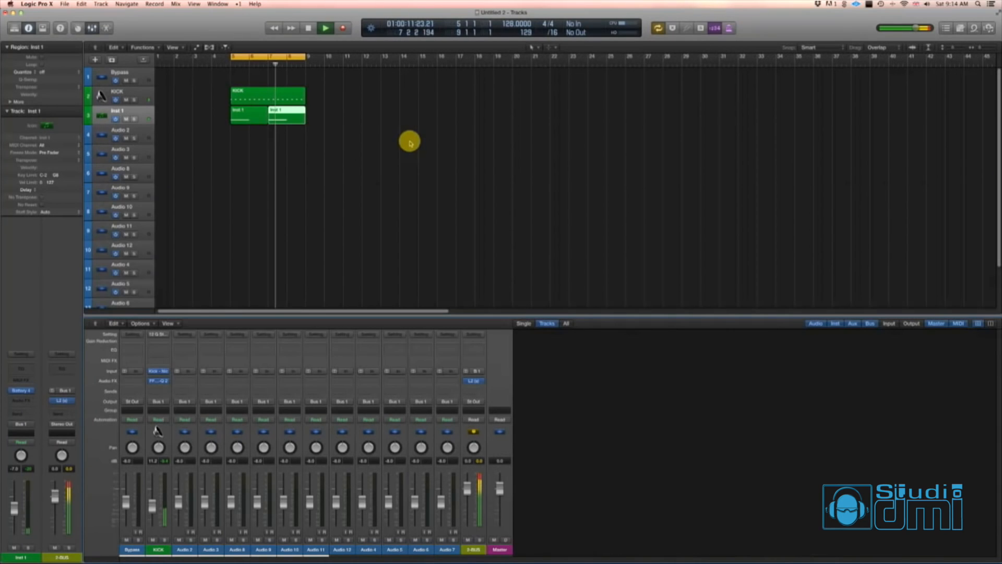
key("x")
left_click(409, 141)
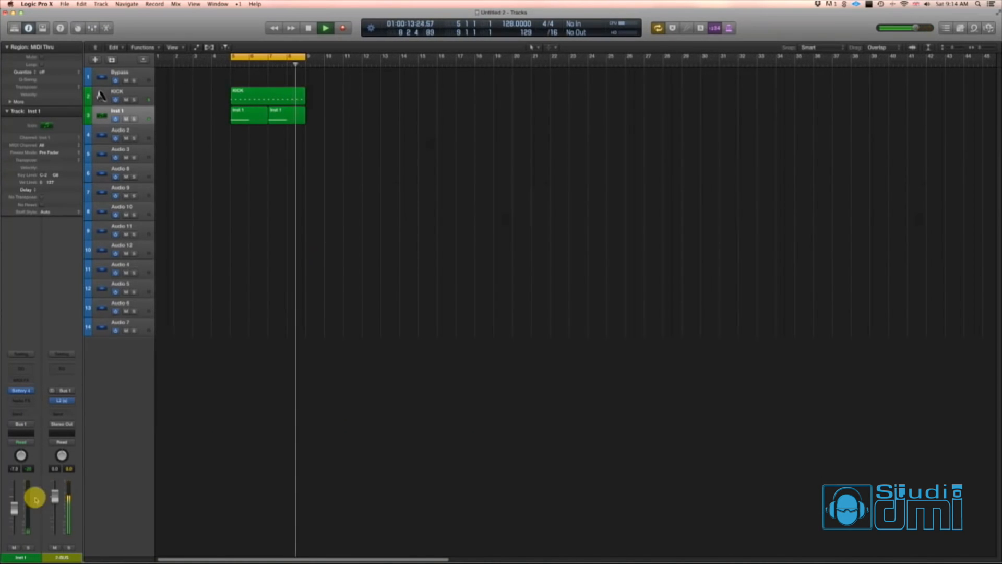
left_click_drag(12, 510, 12, 509)
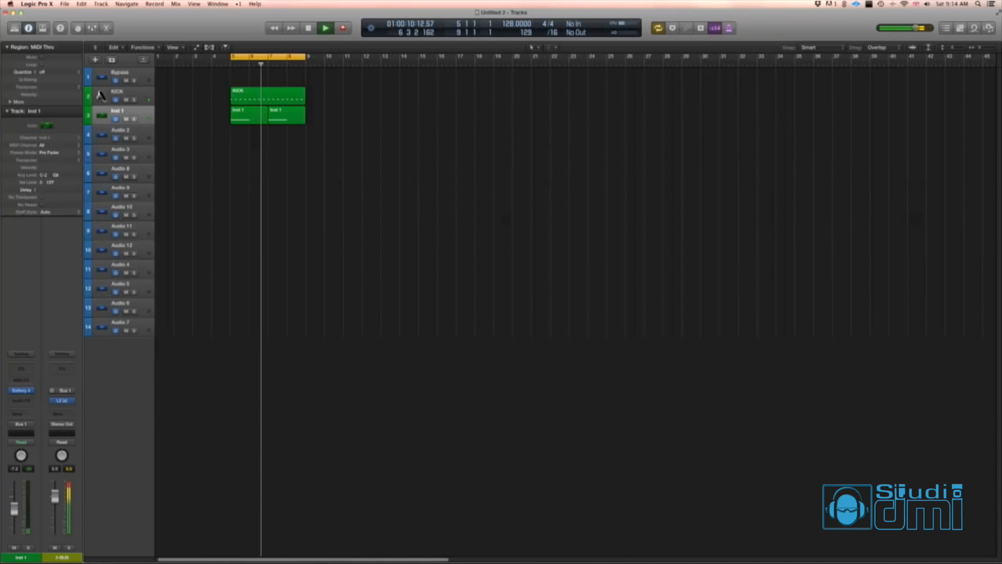
key("space")
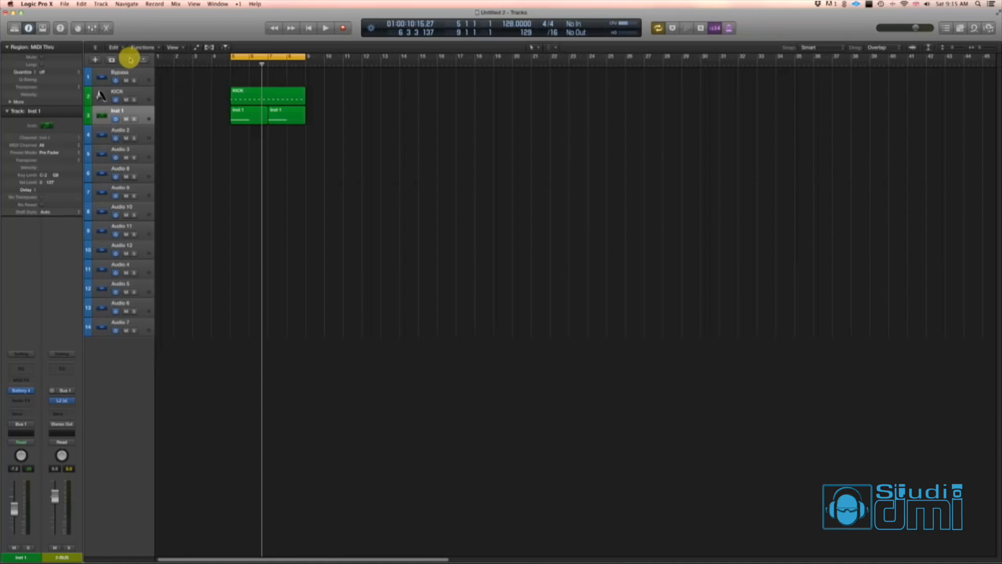
- Create one software instrument track with an empty channel strip and its output routed to Bus 1 (2-BUS)
left_click(95, 59)
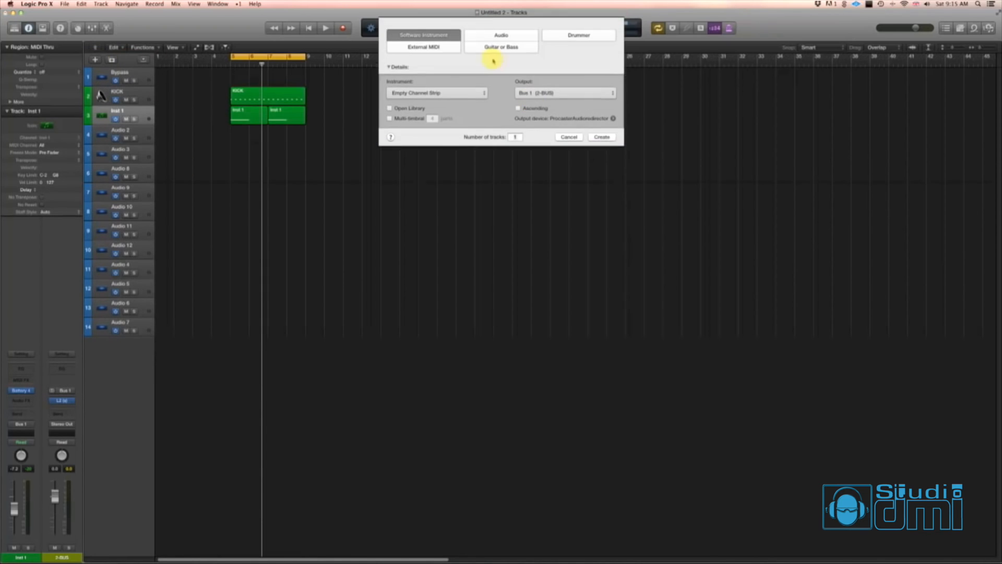
left_click(601, 137)
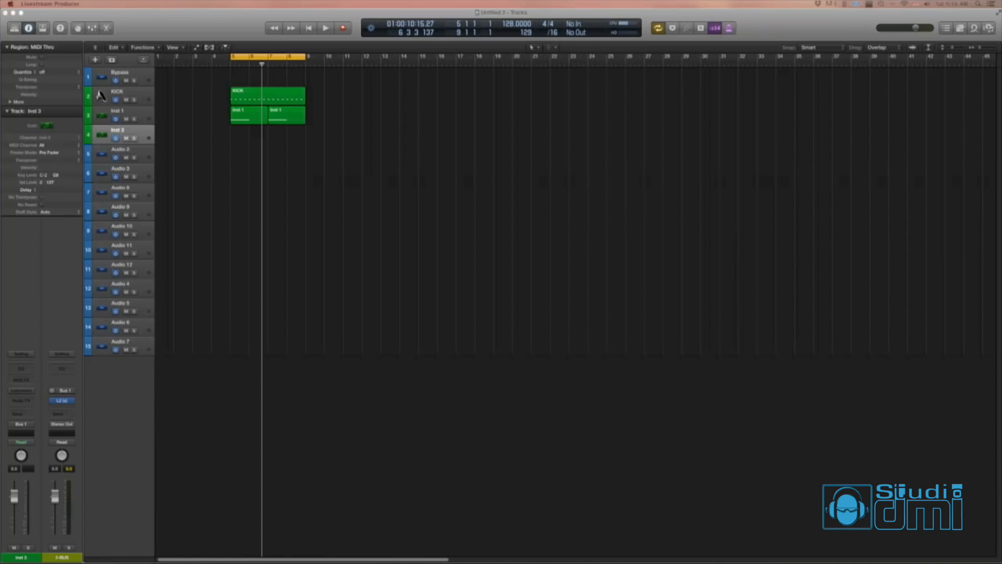
- Draw a region from bar 5 to bar 9 on the Inst 3 track and open it in the Piano Roll
key("t")
left_click(306, 170)
left_click(236, 136)
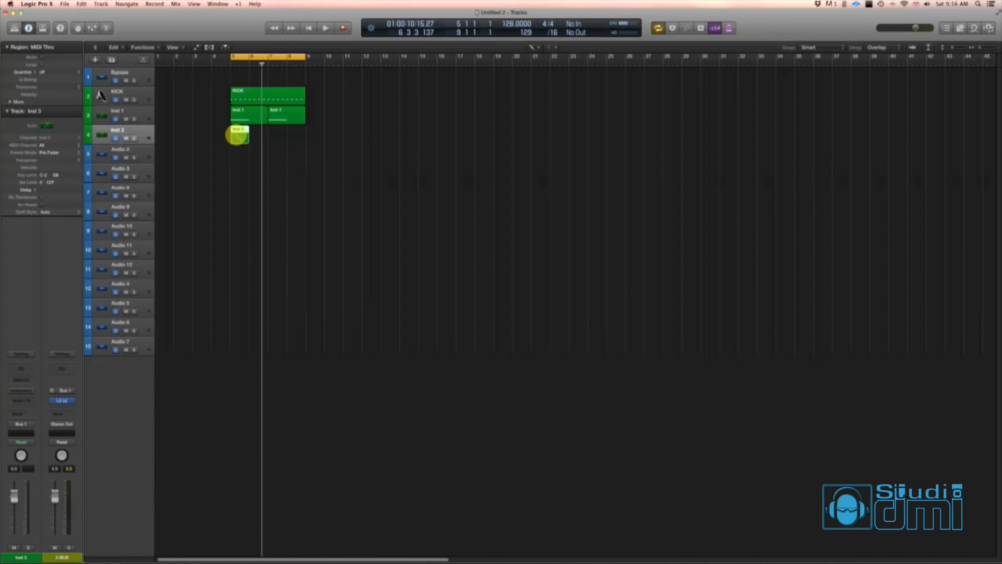
key("t")
left_click(251, 148)
mouse_move(248, 140)
left_mouse_down()
mouse_move(302, 140)
mouse_move(299, 152)
left_mouse_up()
key("p")
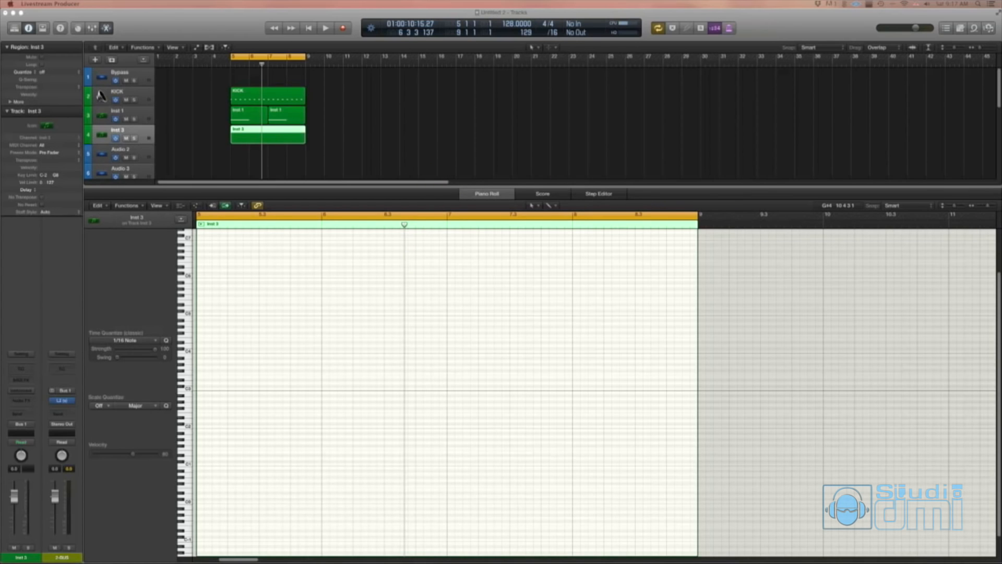
left_click(457, 146)
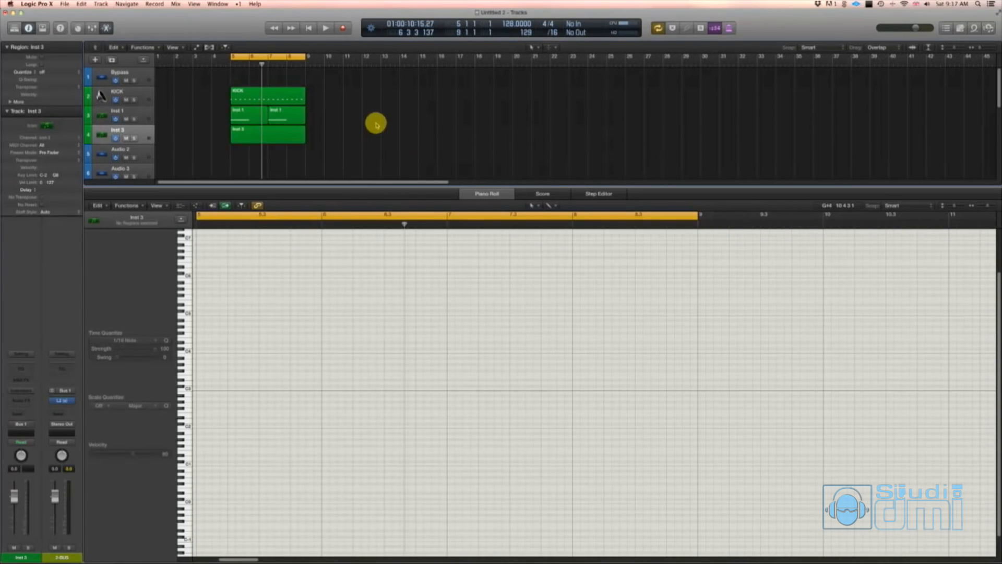
- Solo the Inst 3 track and load Serum as its instrument, keeping the plug-in window clear of the regions
left_click(134, 138)
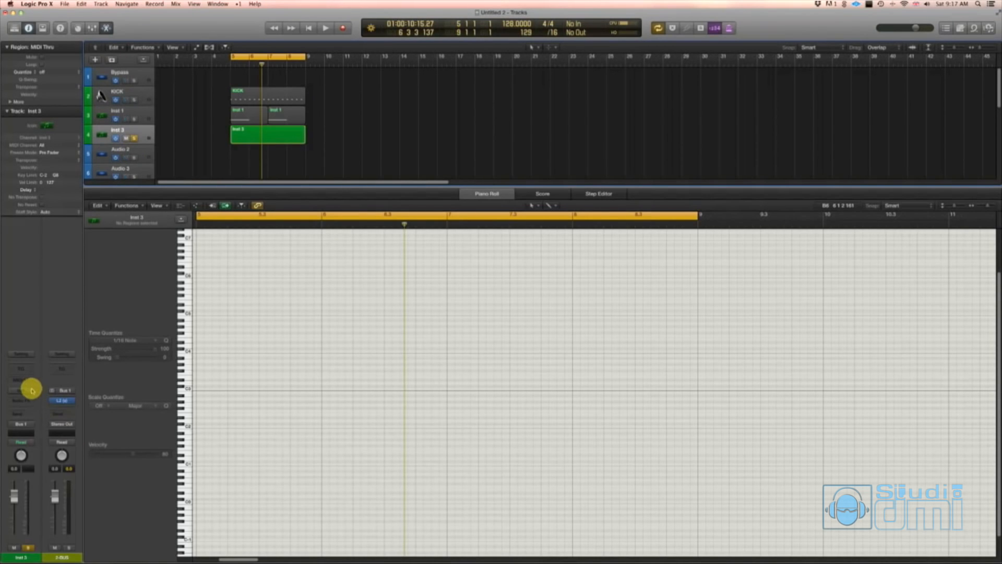
left_click(29, 389)
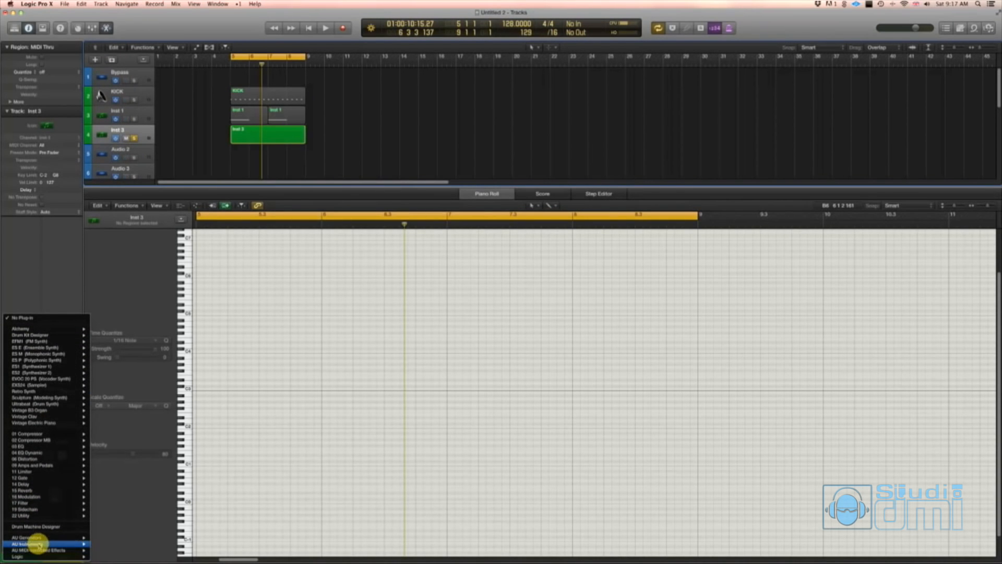
mouse_move(47, 544)
mouse_move(111, 557)
left_click(196, 557)
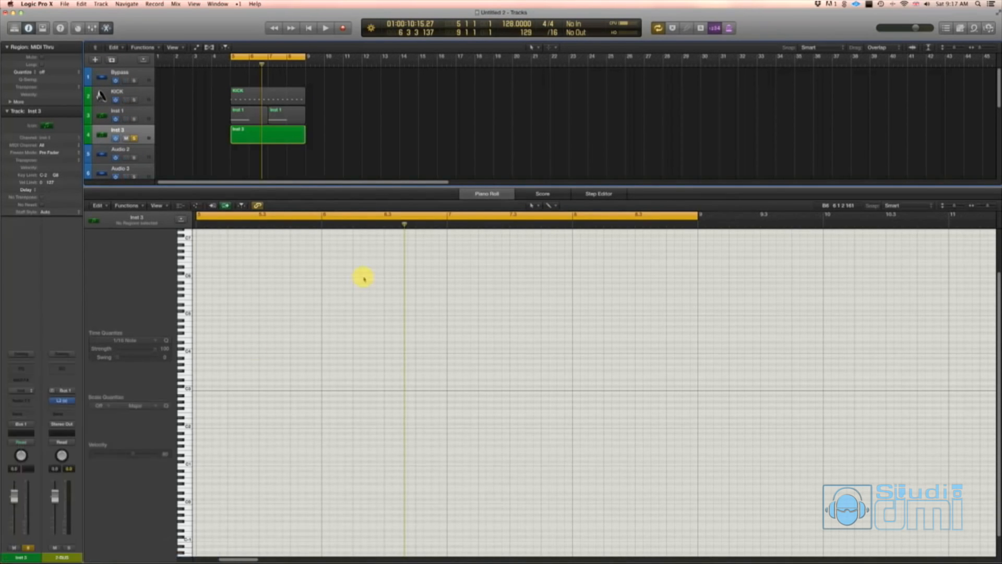
left_click_drag(170, 34, 655, 126)
left_click(277, 128)
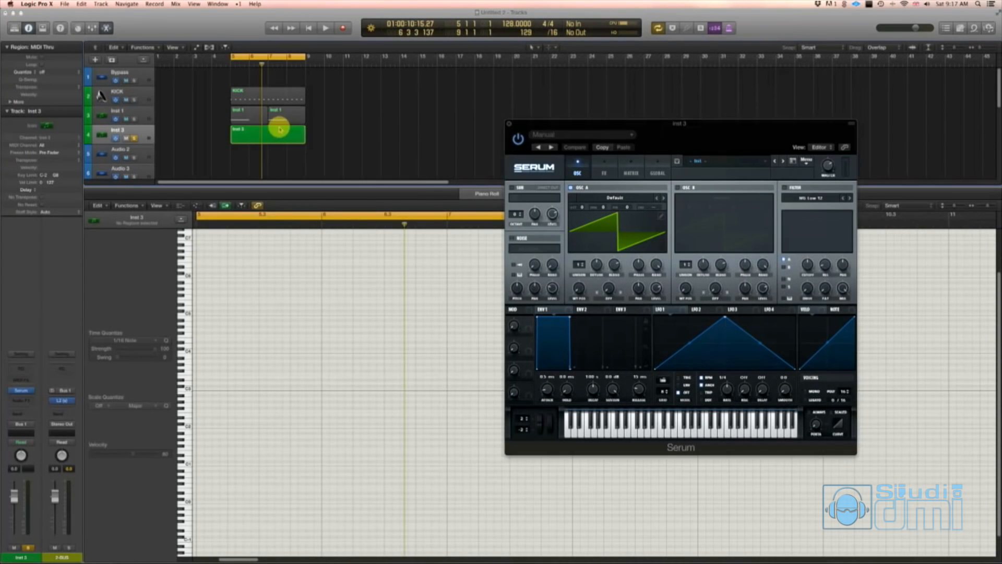
left_click_drag(591, 127, 642, 122)
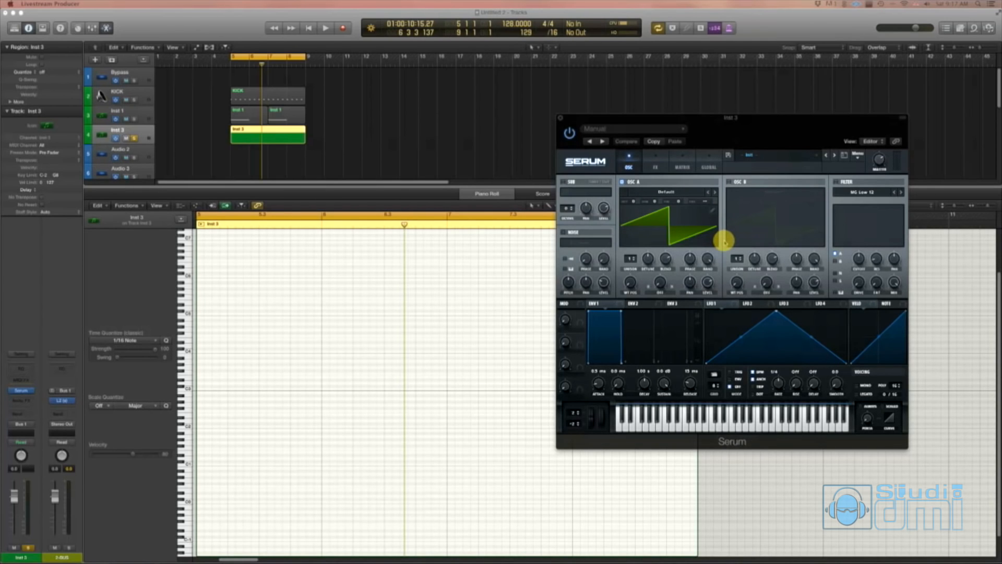
- Enable Serum's MG Low 12 filter and raise its cutoff
left_click(835, 182)
left_click_drag(858, 258, 851, 219)
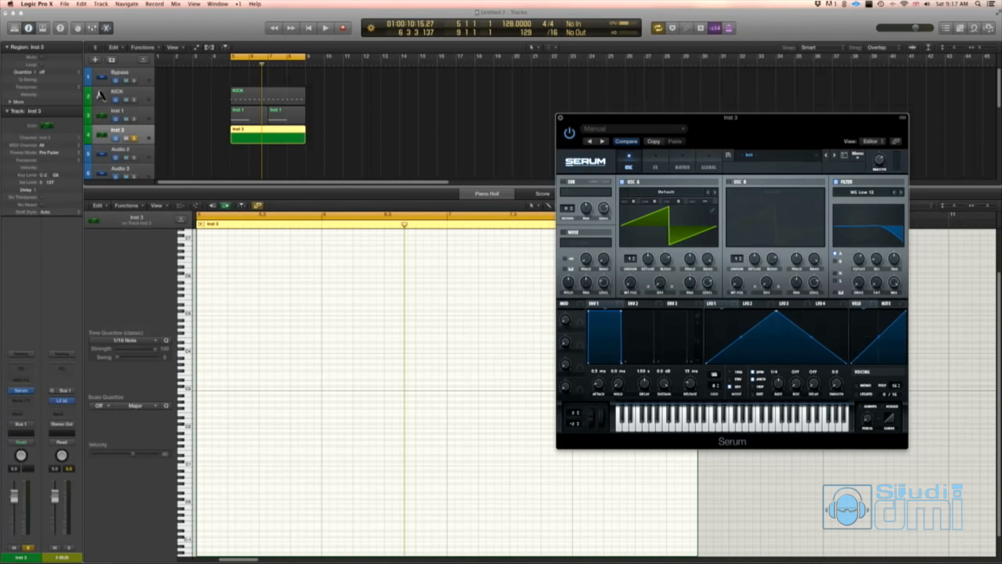
- Draw a C2 note at bar 5 in the Inst 3 region, shorten it to just under one beat, and close Serum
left_click(351, 135)
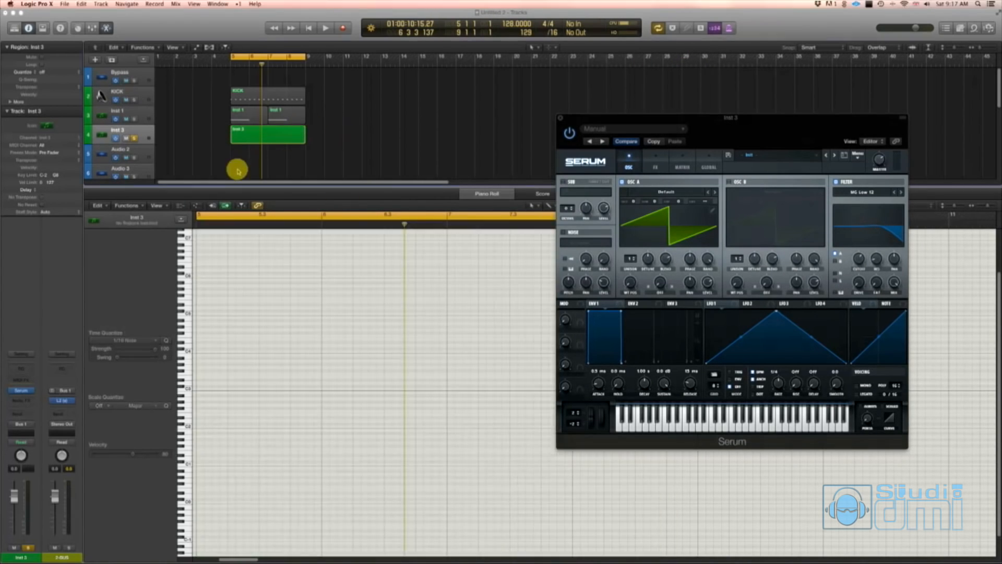
left_click(239, 135)
key("t")
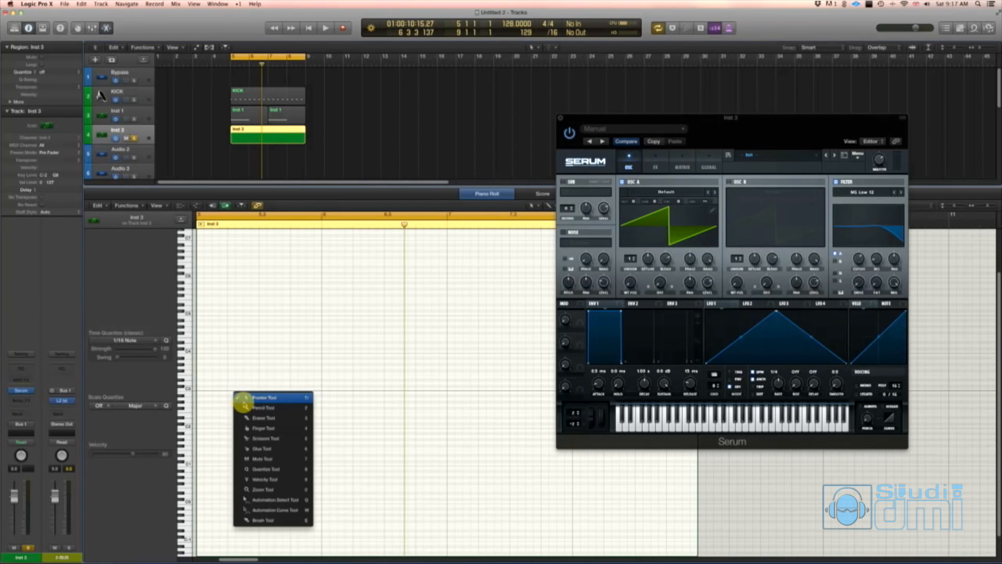
key("2")
left_click(203, 426)
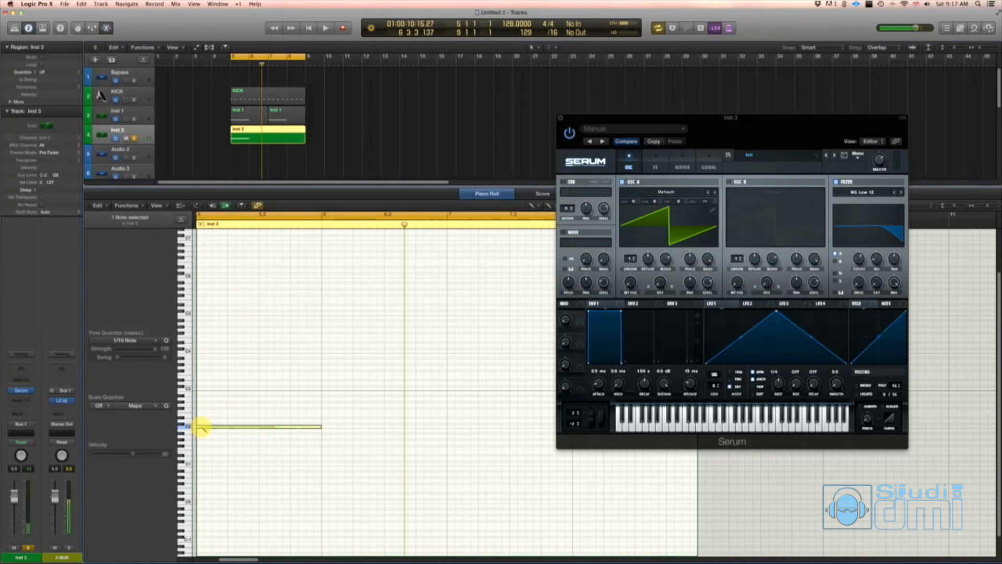
key("t")
key("t")
left_click_drag(320, 428, 221, 440)
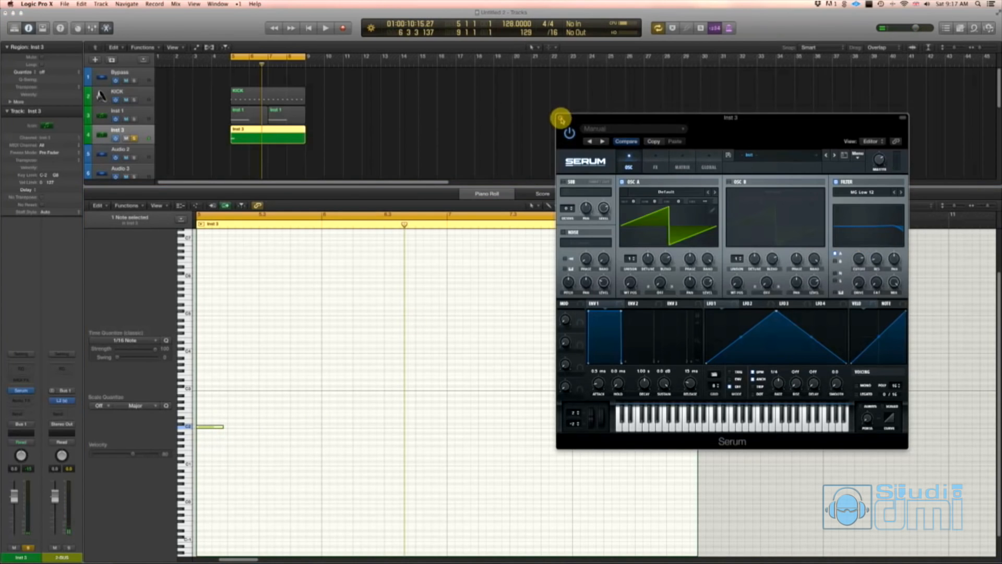
left_click(562, 118)
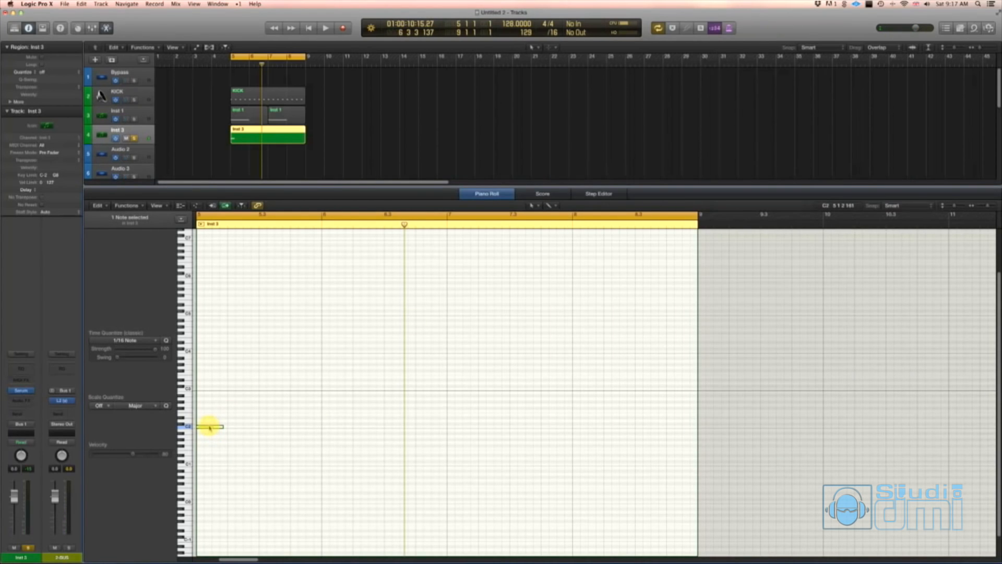
- Copy the note to higher pitches at beat 3 of bar 5 and beats 1 and 3 of bar 6, and play the pattern
left_click_drag(210, 428, 394, 402)
key("space")
key("space")
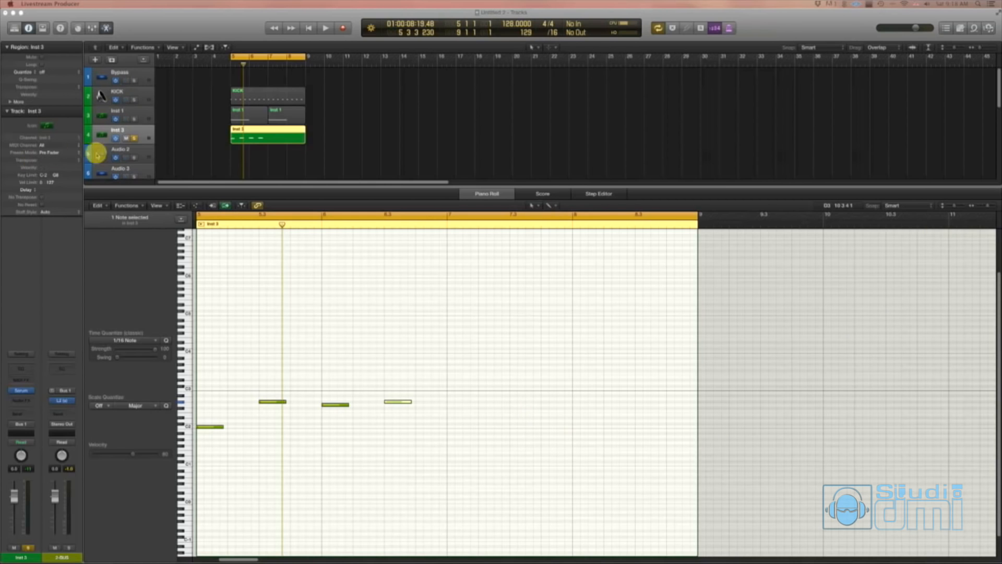
left_click(349, 136)
key("space")
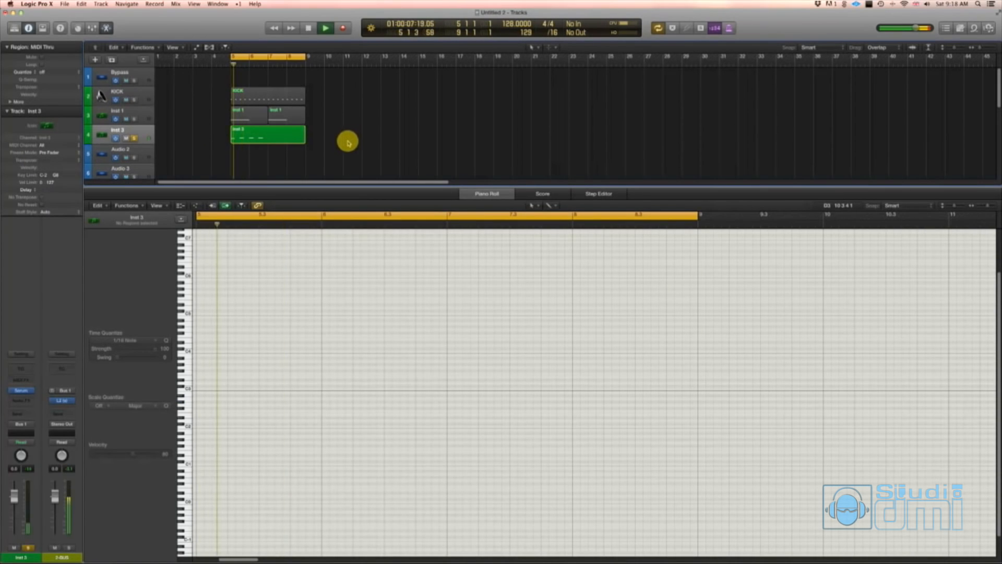
- Select all four notes of the Inst 3 region and move them down one octave to start on C1
left_click(267, 138)
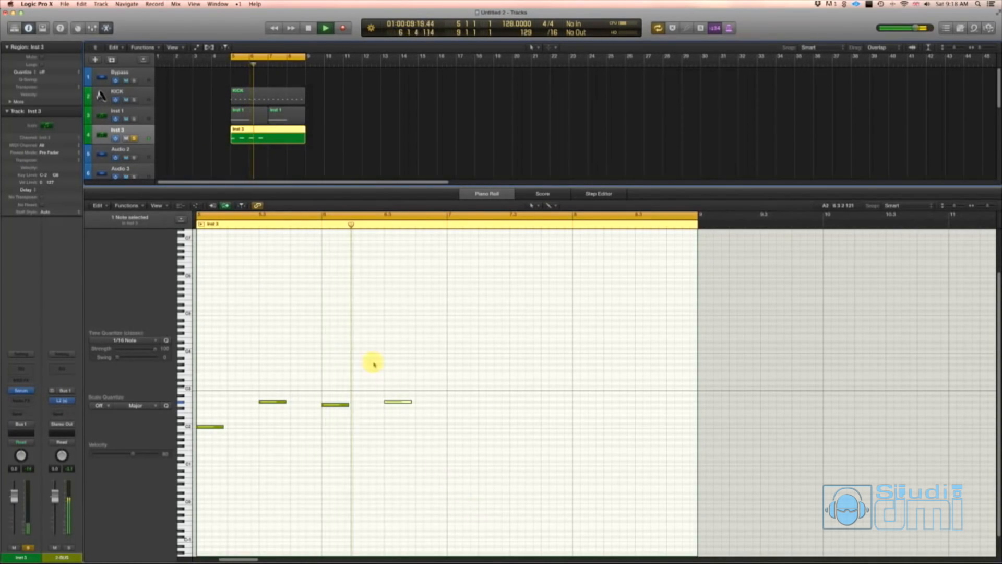
left_click_drag(455, 456, 194, 351)
key("space")
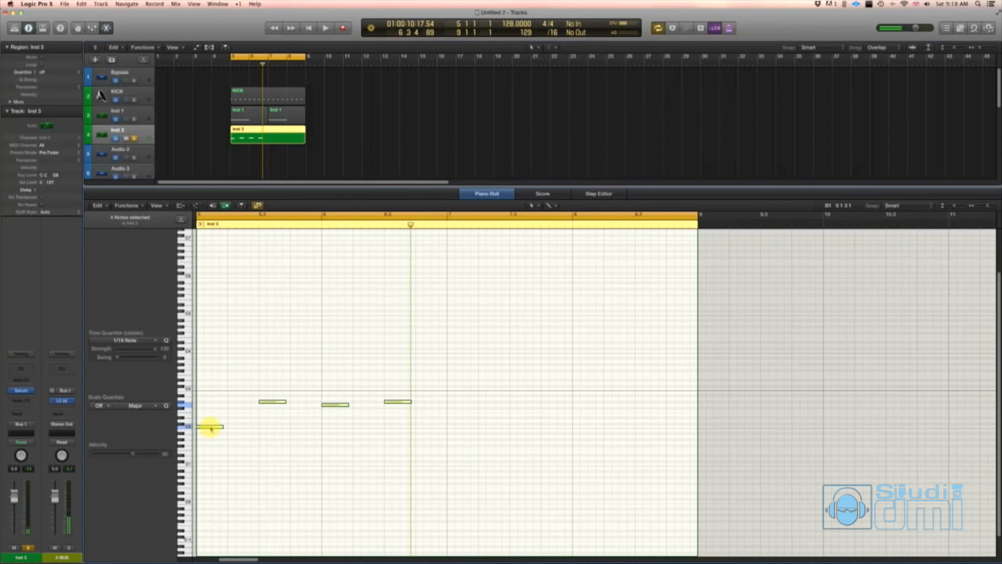
left_click_drag(211, 428, 215, 466)
left_click(444, 510)
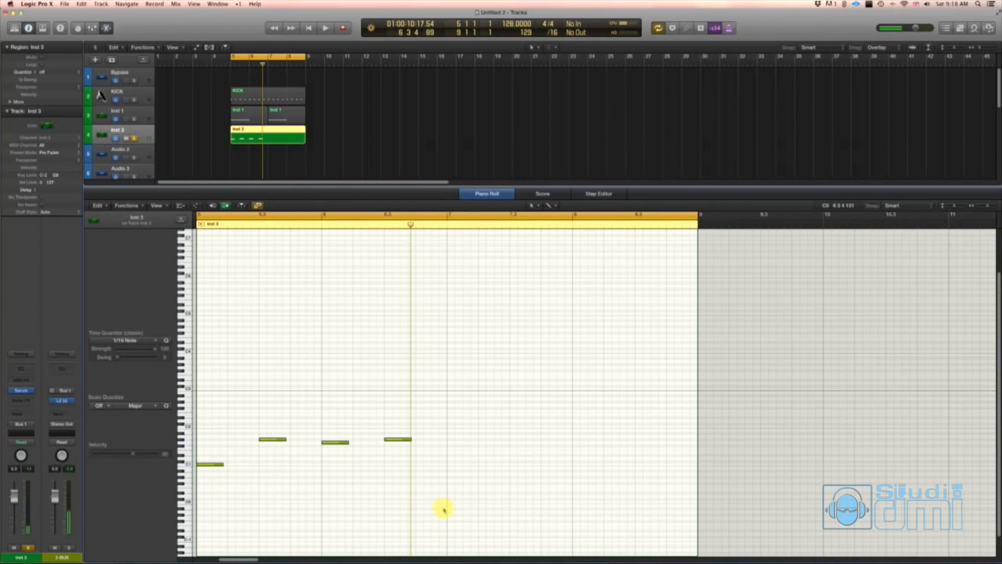
- Stack two copies of the four-note pattern one and two octaves above the original and play the result
left_click_drag(443, 509, 219, 405)
left_click(222, 398)
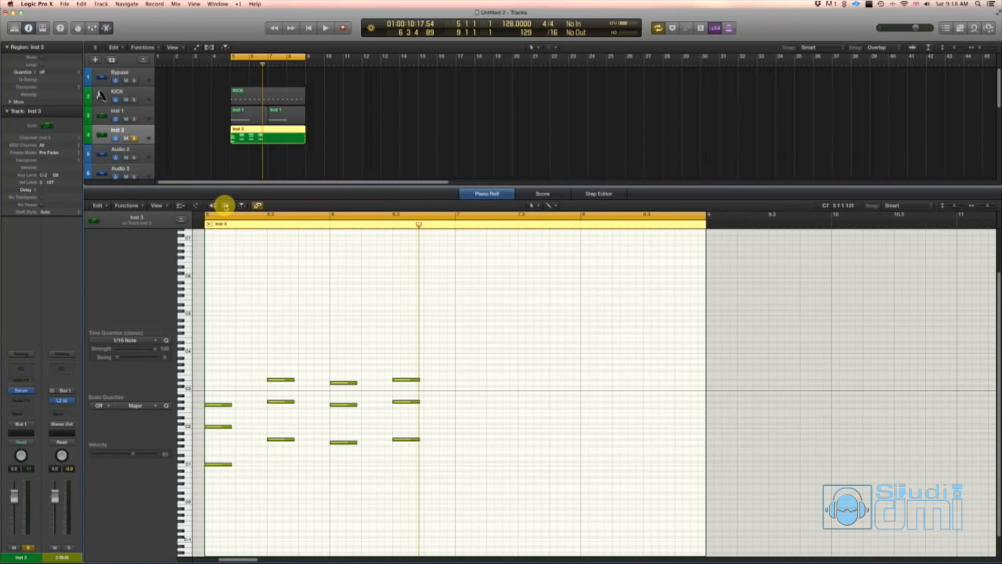
left_click_drag(435, 393, 219, 390)
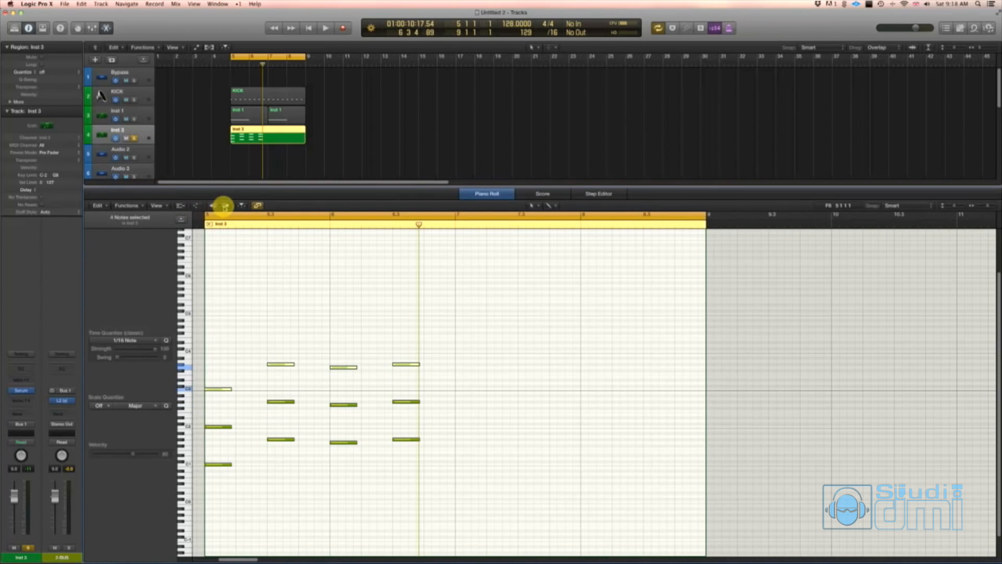
key("space")
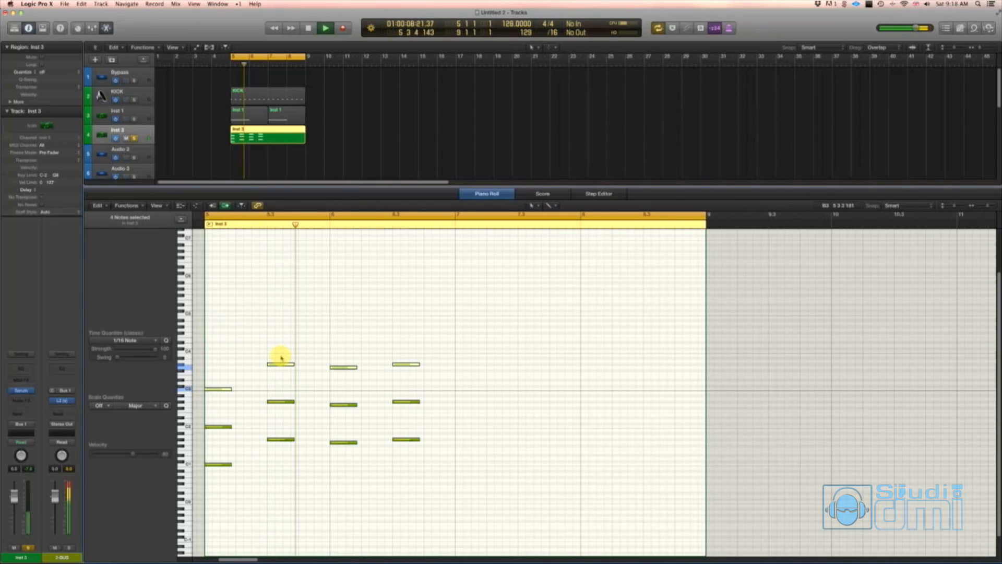
key("space")
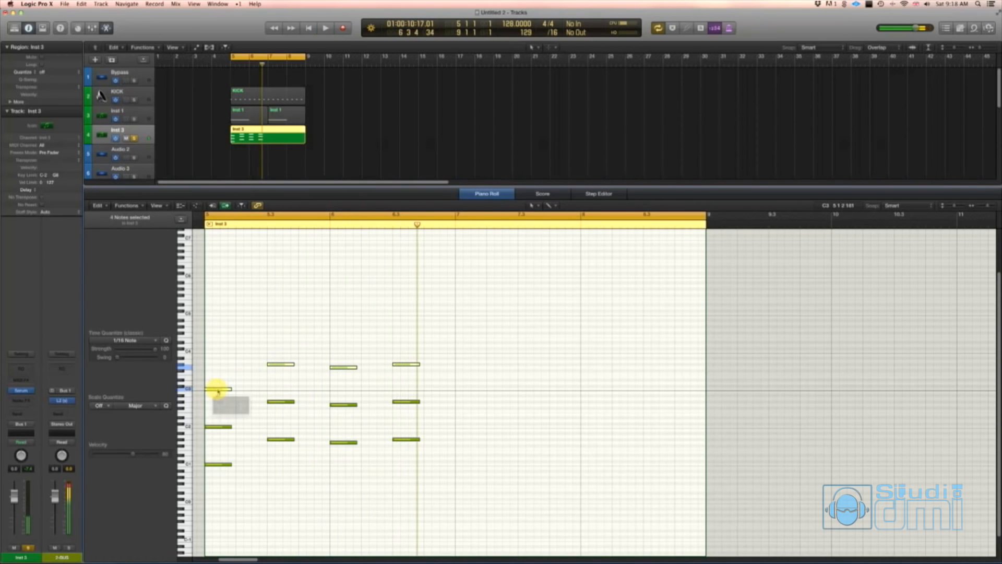
- Copy the highest four-note row of the Inst 3 region up seven semitones to start on G3, and play the result
left_click_drag(218, 391, 219, 369)
key("space")
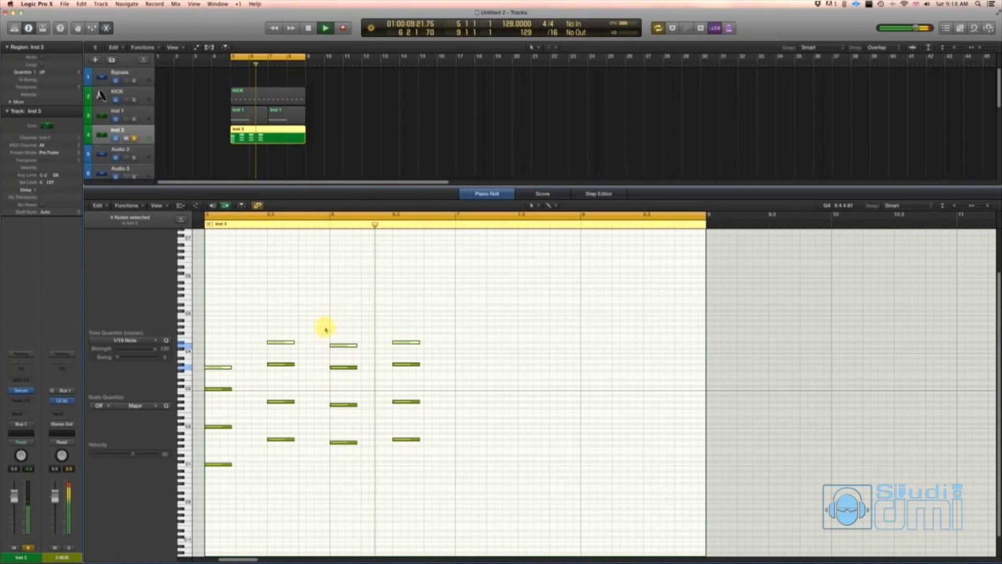
left_click(323, 311)
key("space")
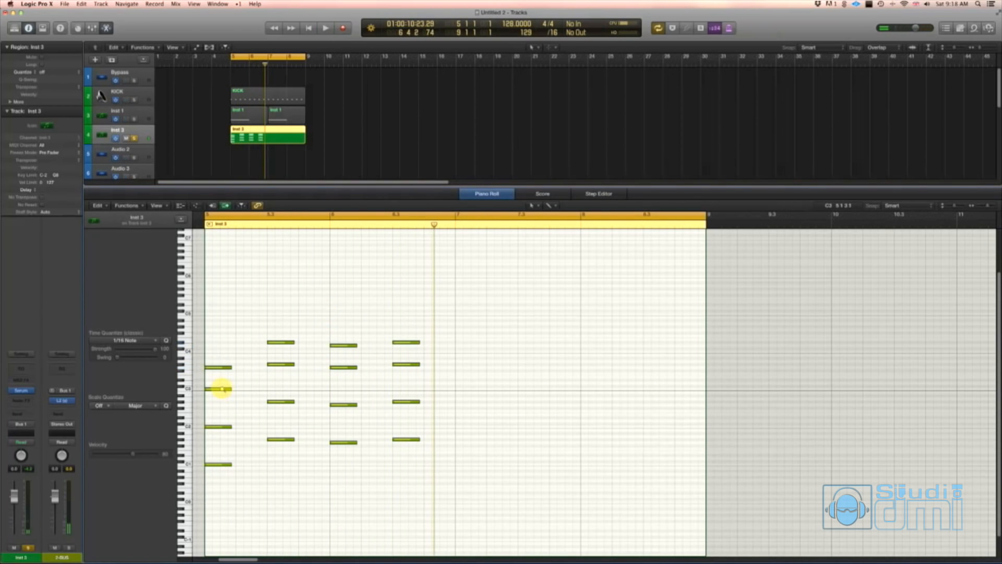
- Copy the C3 note at bar 5 up to D#3, play the pattern and lower the Inst 3 track's volume
left_click_drag(223, 389, 223, 379)
key("space")
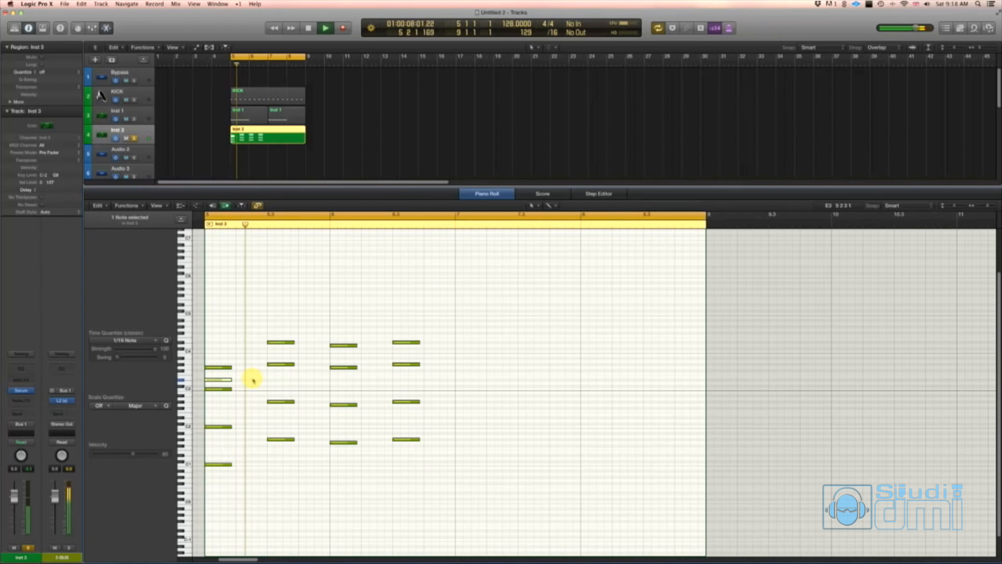
key("space")
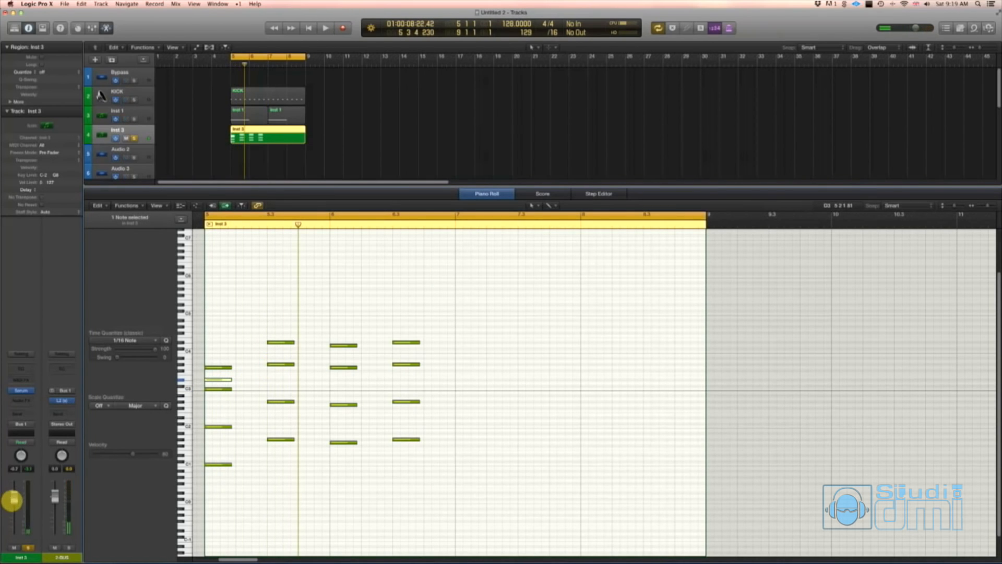
key("space")
key("space")
left_click_drag(14, 508, 14, 515)
- Add middle chord notes C4 at beat 3 of bar 5, A#3 at bar 6 and C4 at beat 3 of bar 6, and play them
key("space")
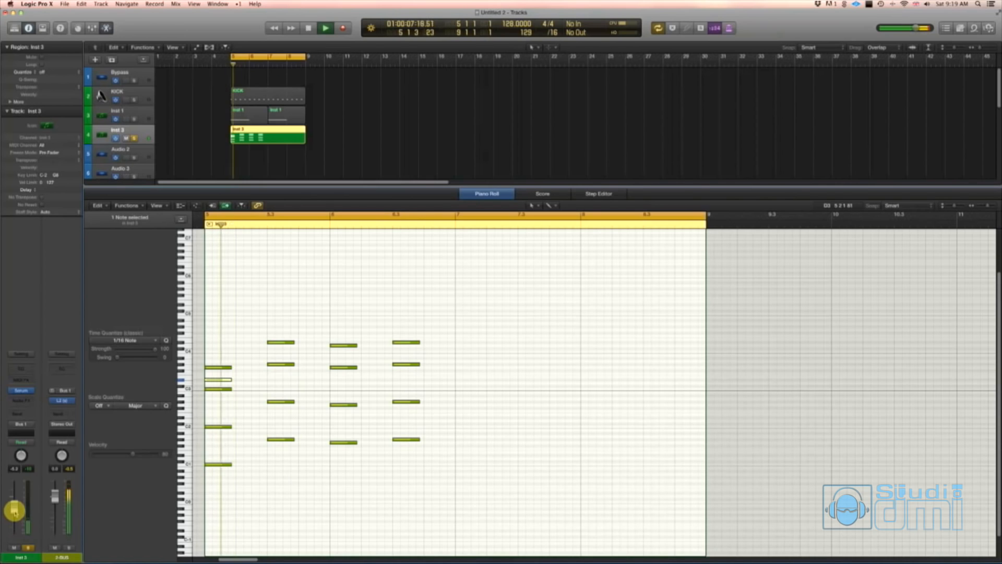
left_click_drag(286, 365, 386, 359)
key("space")
key("space")
left_click(385, 355)
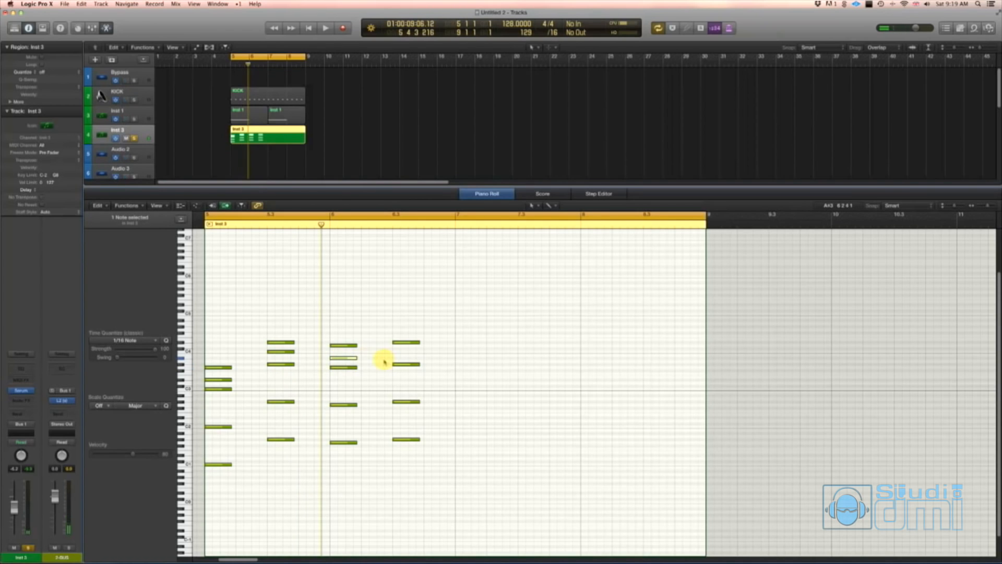
key("space")
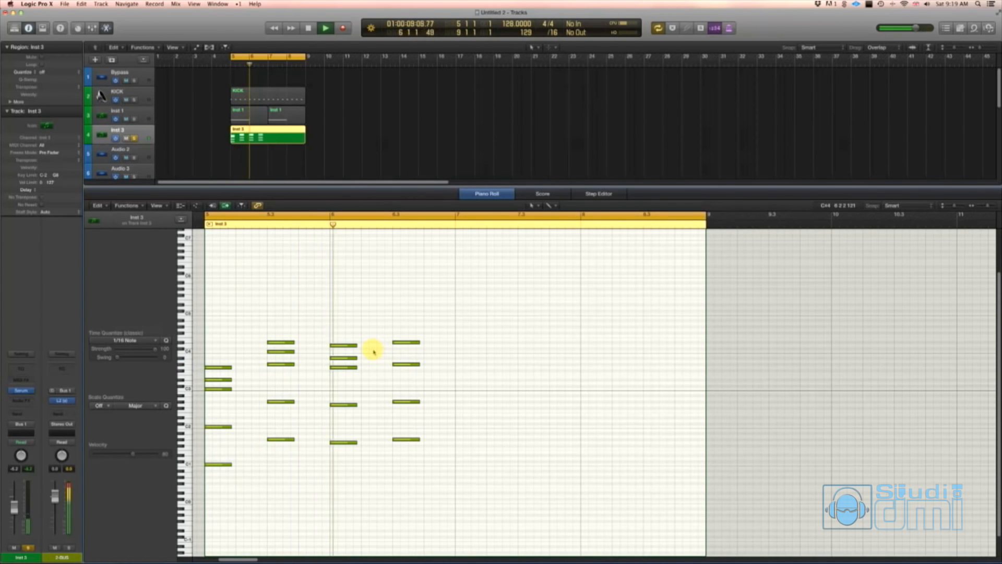
key("space")
left_click_drag(408, 364, 405, 351)
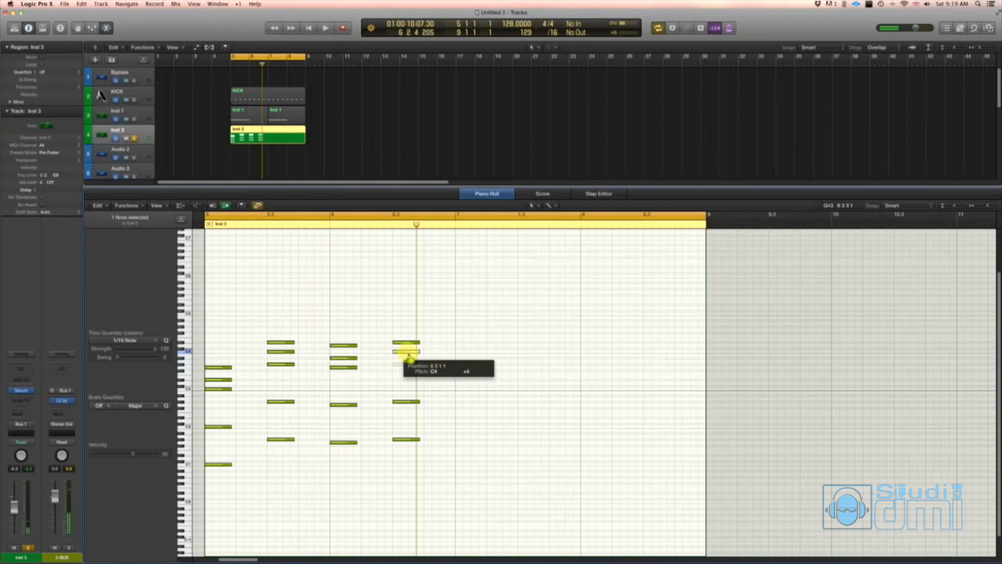
key("space")
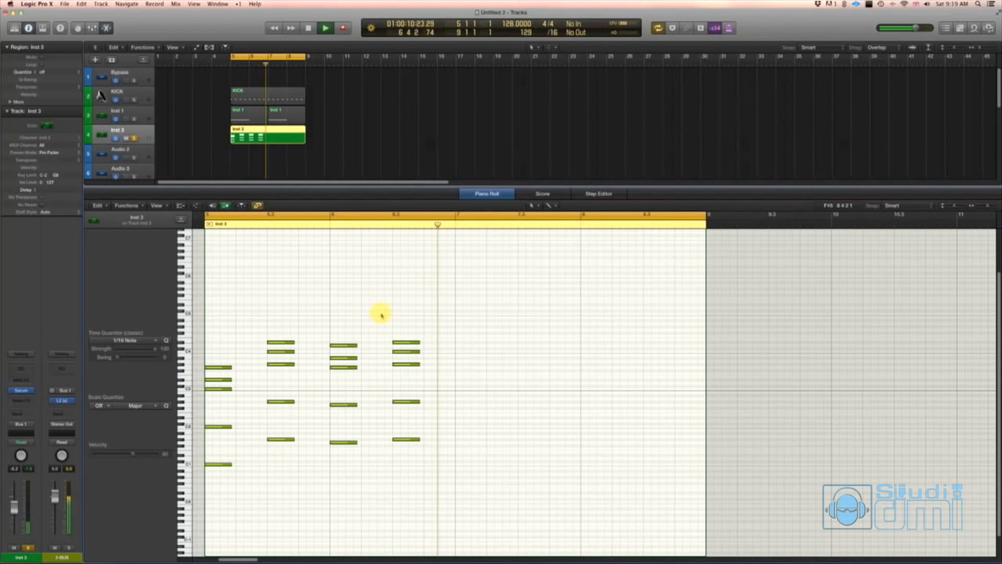
key("space")
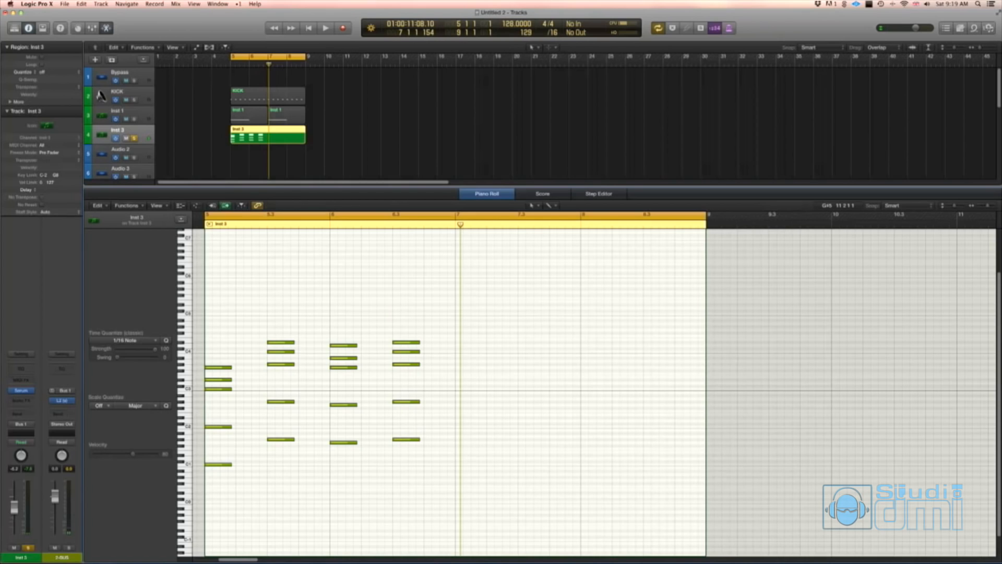
- Move the three chords from beat 3 of bar 5 onward down one octave and lower the Inst 3 track's volume further
key("super+Tab")
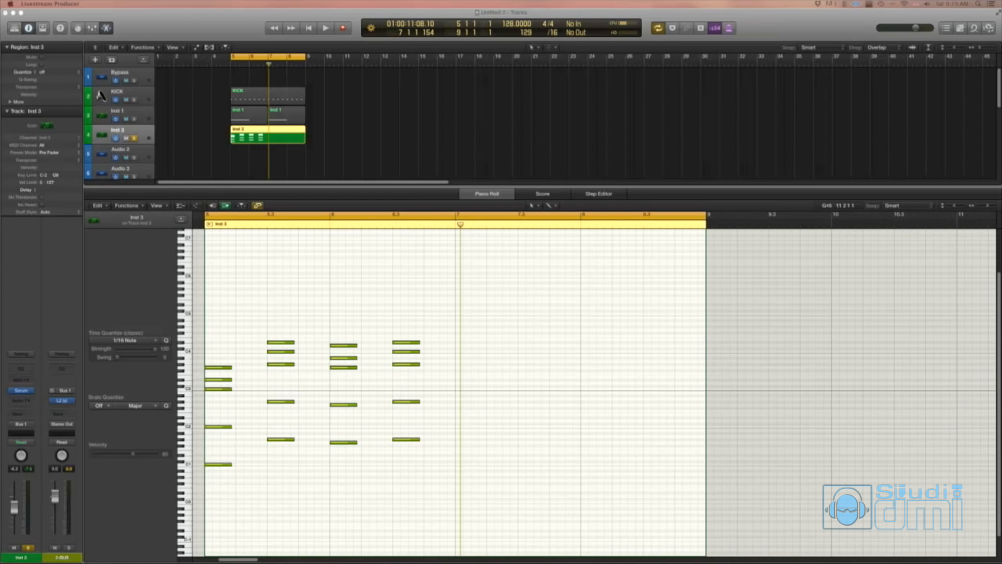
left_click(377, 153)
key("space")
left_click(288, 131)
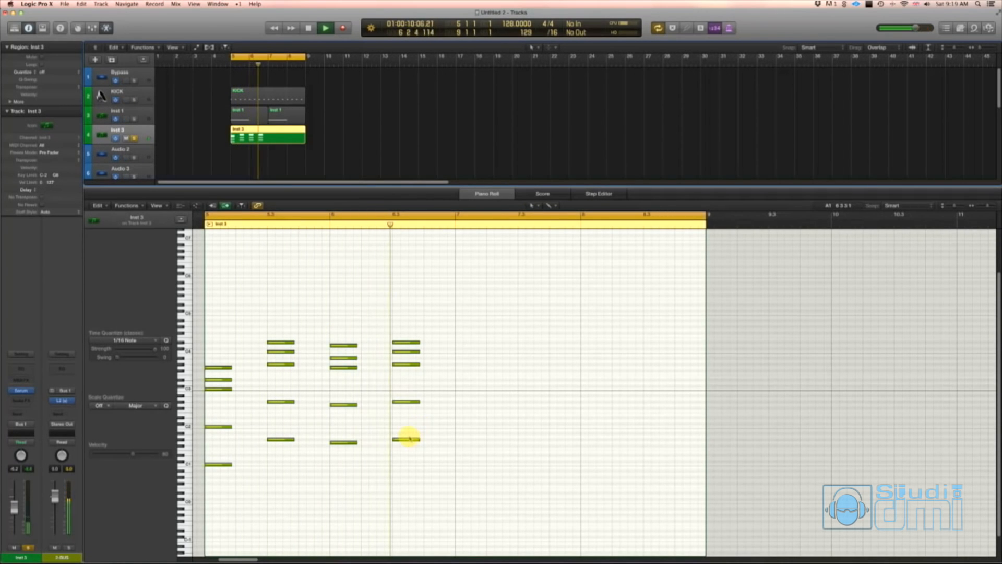
key("space")
left_click_drag(484, 492, 263, 346)
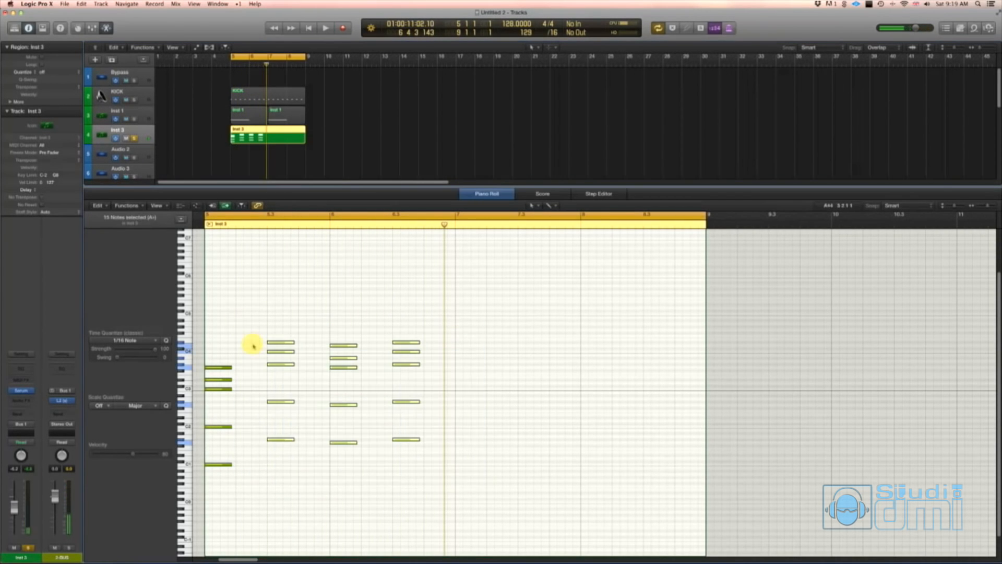
left_click_drag(281, 440, 277, 477)
key("space")
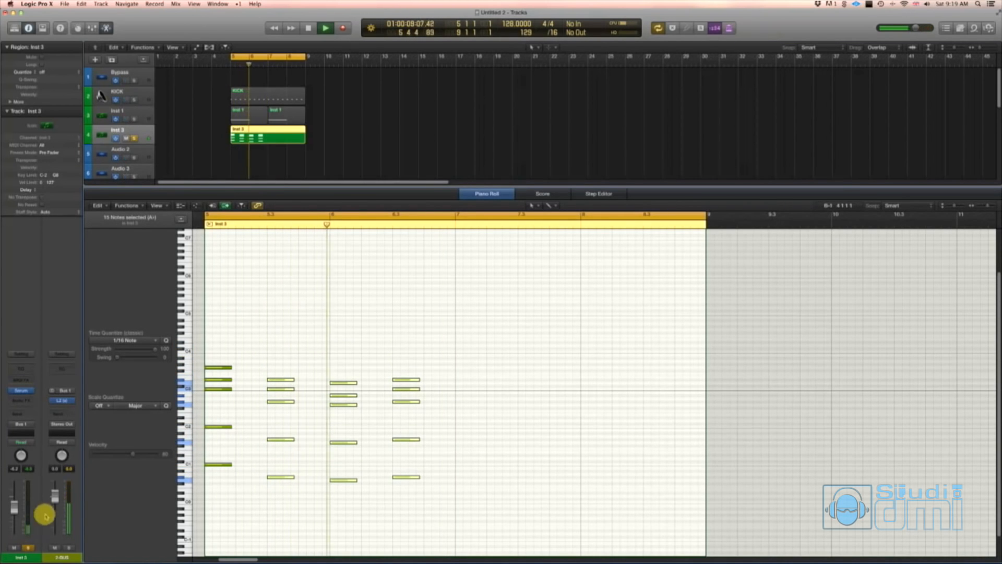
mouse_move(14, 506)
left_mouse_down()
mouse_move(13, 520)
mouse_move(13, 509)
left_mouse_up()
left_click(257, 374)
key("space")
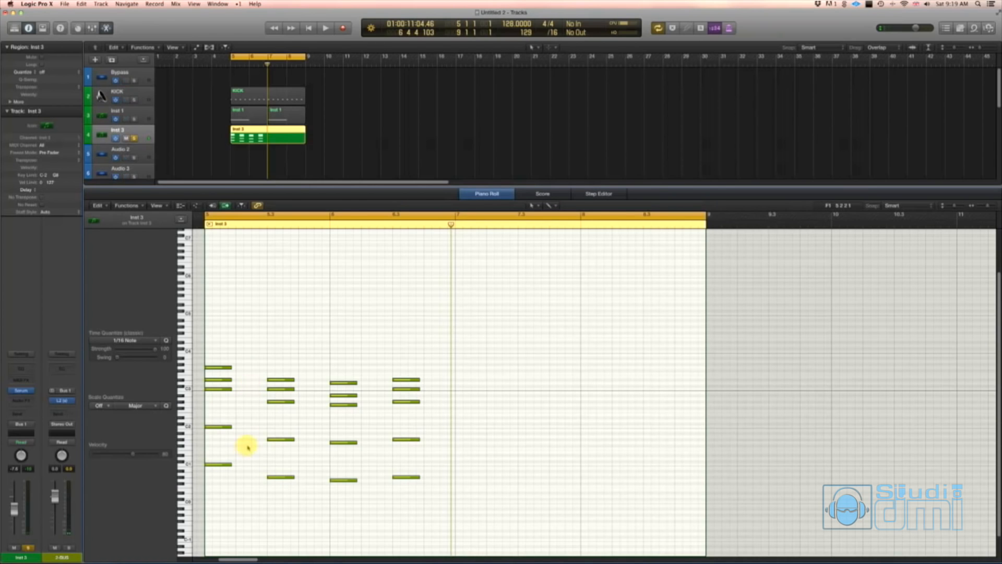
- Move the G3 note of the first chord down one octave to G2 and play the pattern
scroll(389, 469, "down", 2)
key("space")
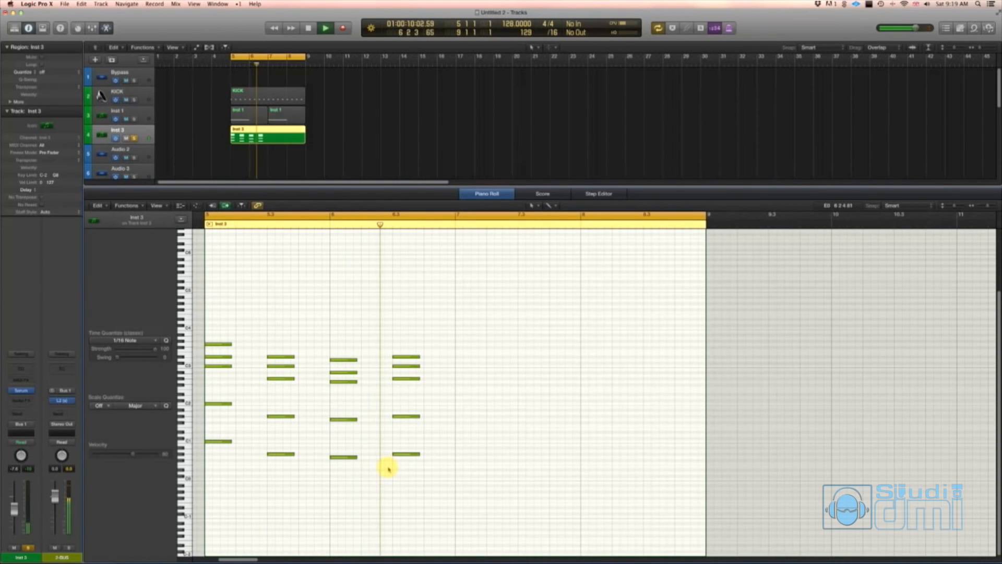
key("space")
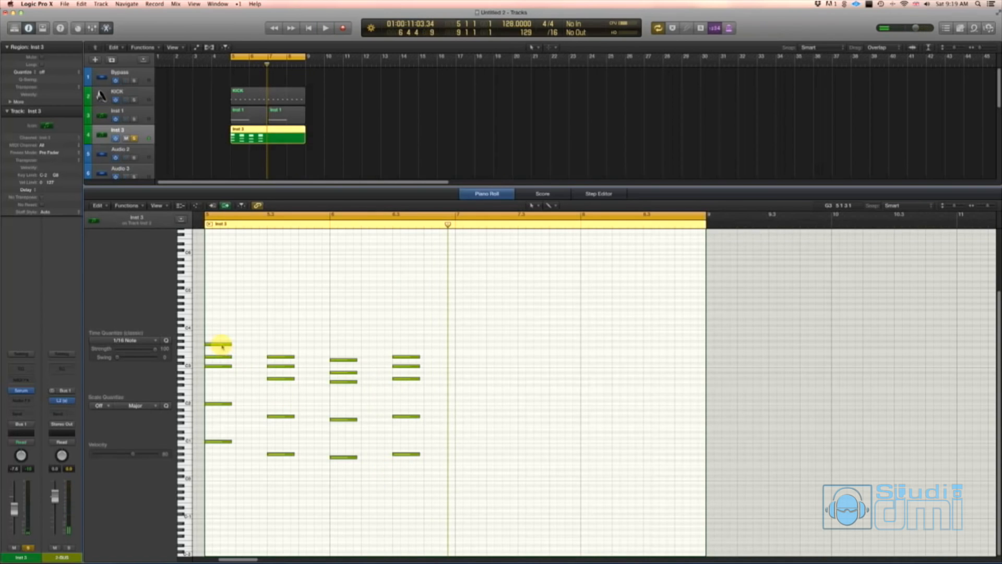
left_click_drag(222, 346, 222, 384)
key("space")
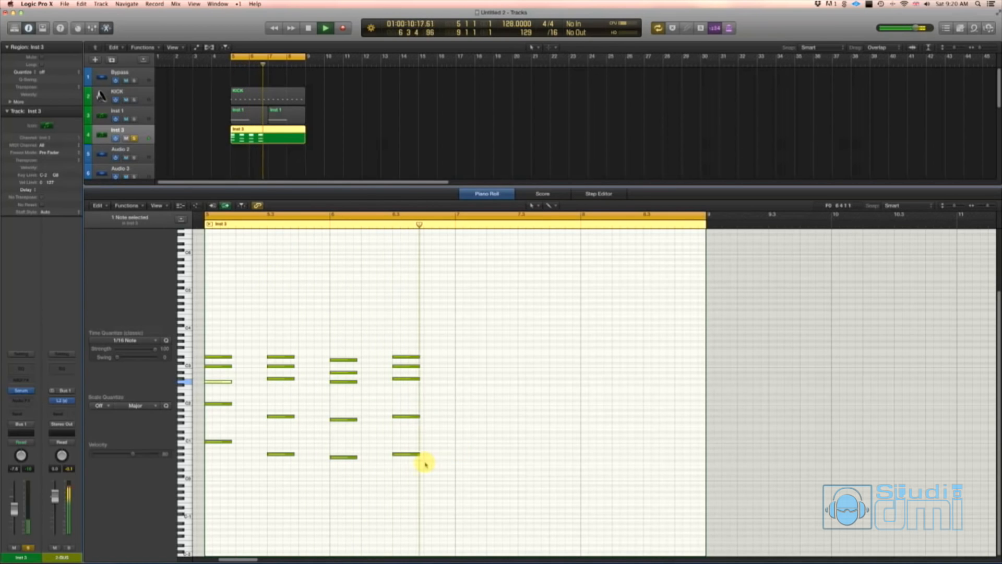
key("space")
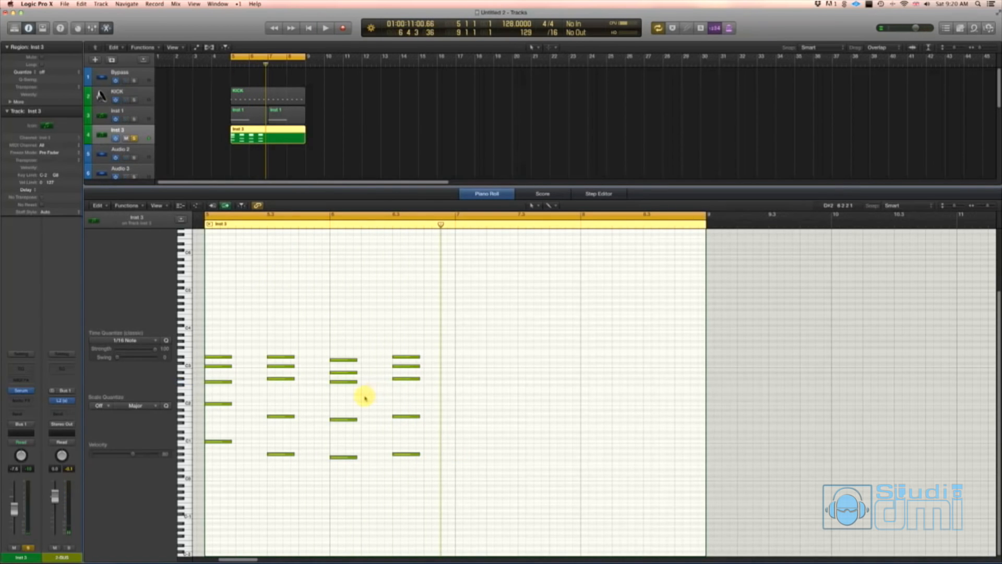
- Select the upper three notes of all four chords, move them up one octave and play the result
left_click_drag(470, 385, 214, 335)
left_click_drag(219, 384, 219, 345)
key("space")
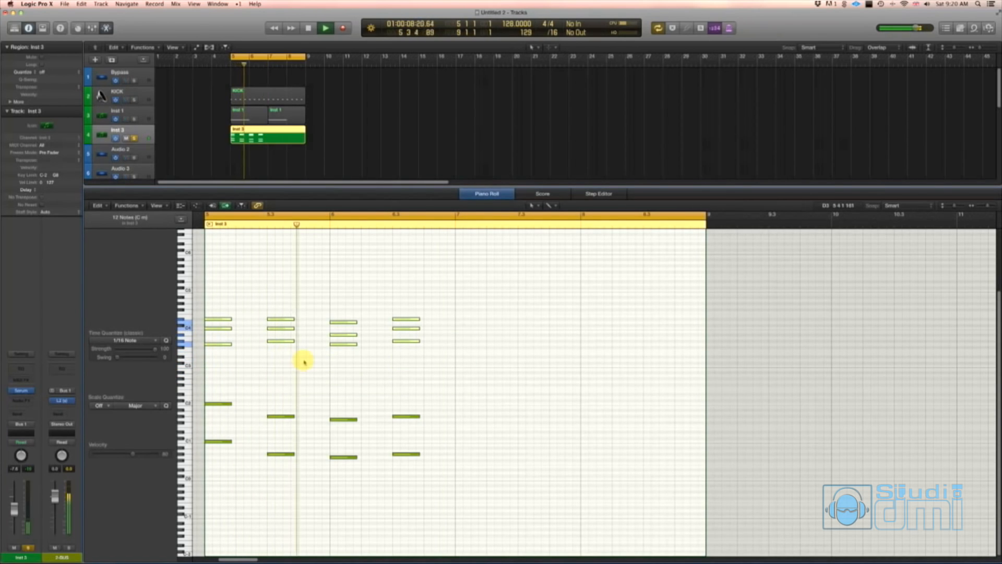
key("space")
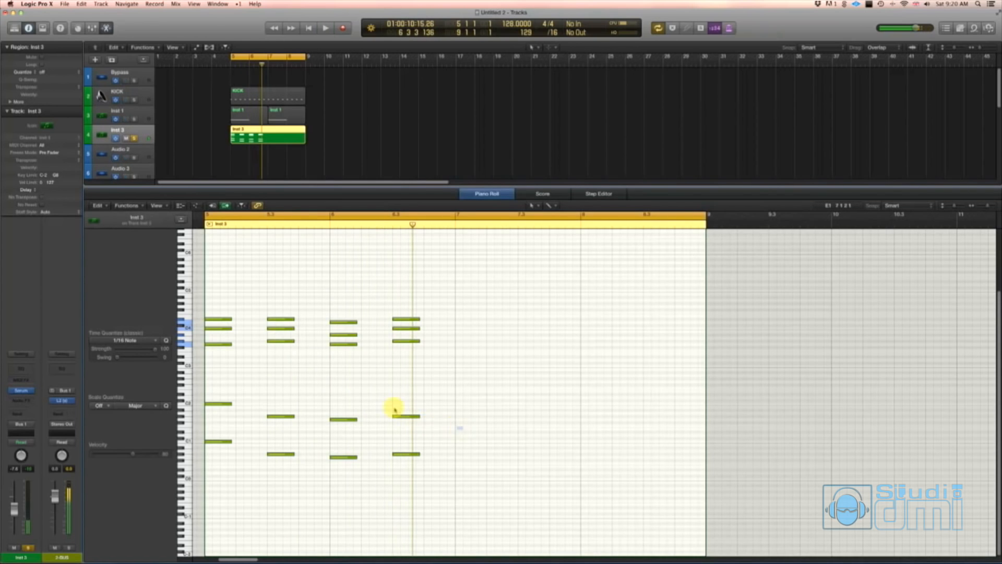
- Copy the four-note row starting on C2 up one octave to start on C3, and play the result
left_click_drag(463, 429, 214, 367)
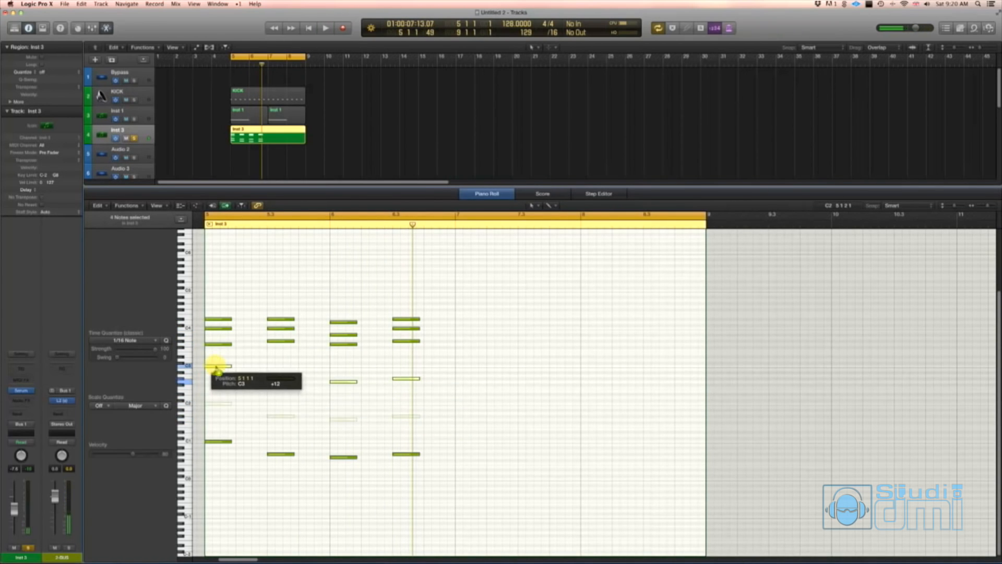
key("space")
left_click(431, 363)
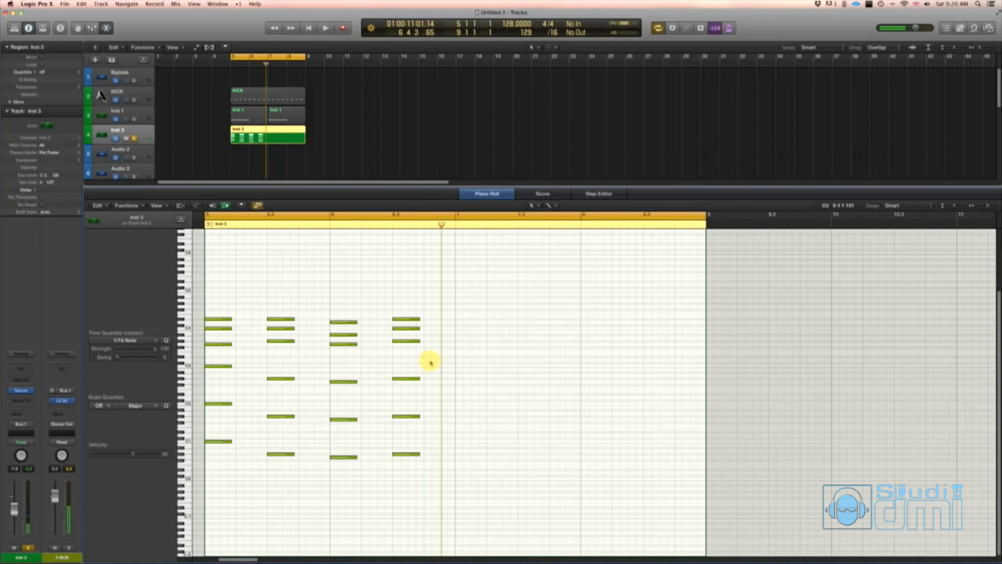
key("space")
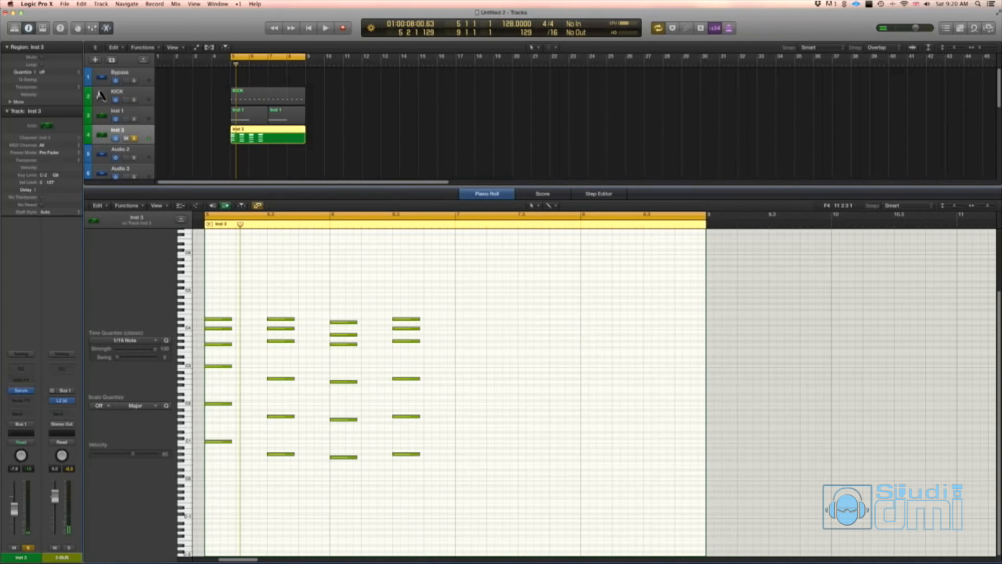
- Shorten the first chord, copy it twice at three-sixteenth intervals, and trim the second chord's start to clear the copies
key("super+Tab")
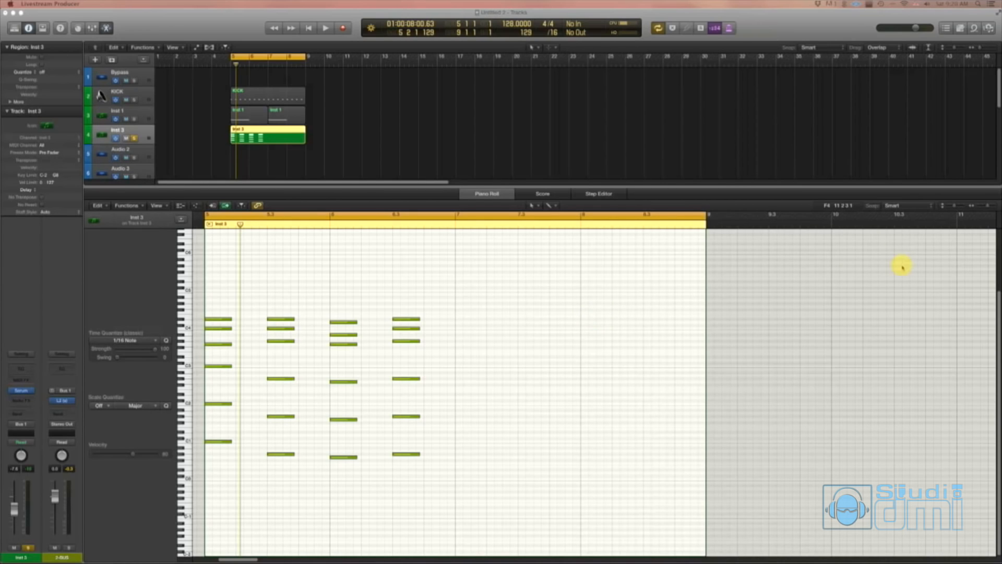
left_click(548, 290)
left_click_drag(219, 286, 240, 444)
key("space")
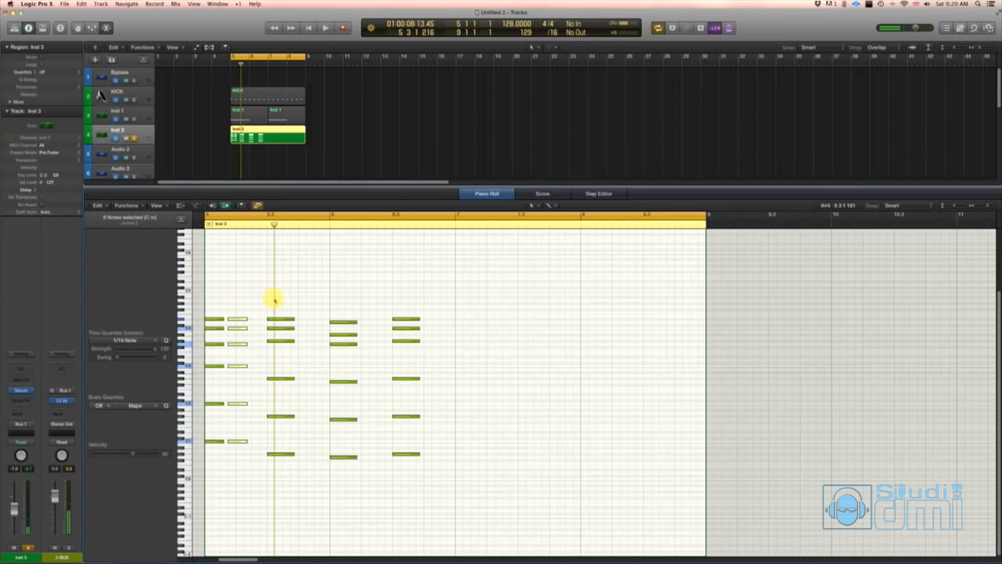
left_click_drag(275, 301, 282, 457)
left_click_drag(236, 307, 265, 443)
key("space")
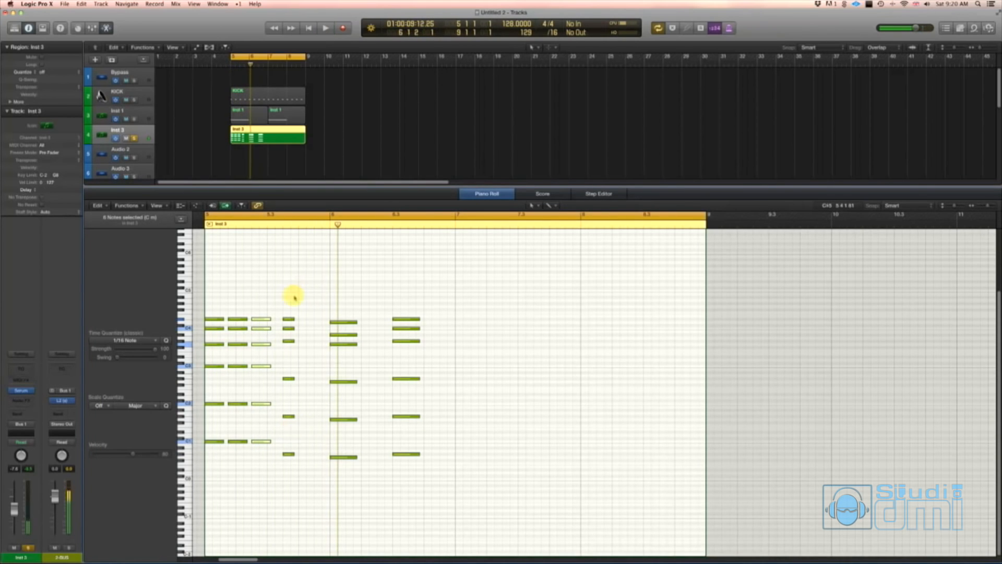
- Shift the second chord to one sixteenth after beat 3 of bar 5, and add two shorter copies on beat 4 and its offbeat
left_click_drag(295, 298, 305, 456)
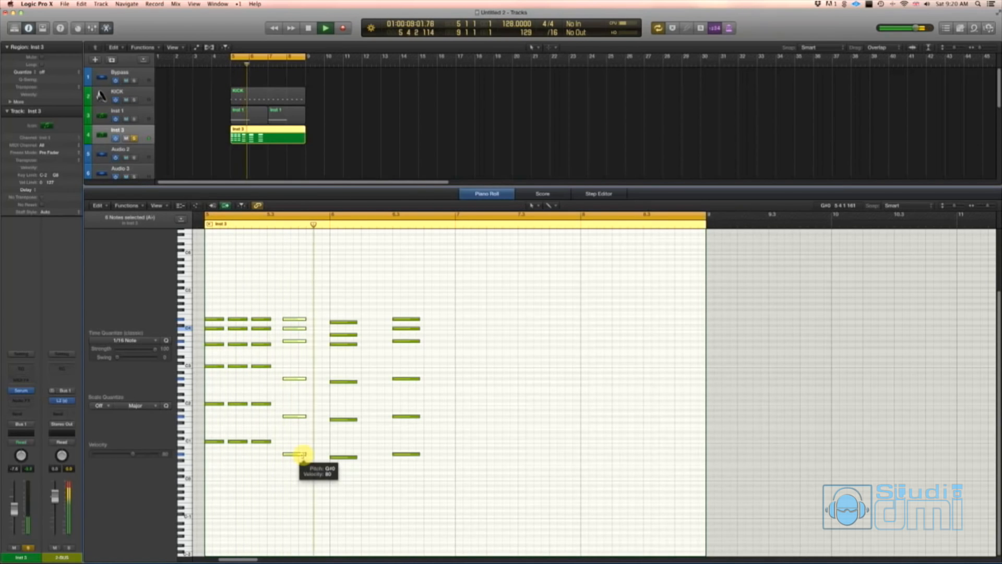
key("space")
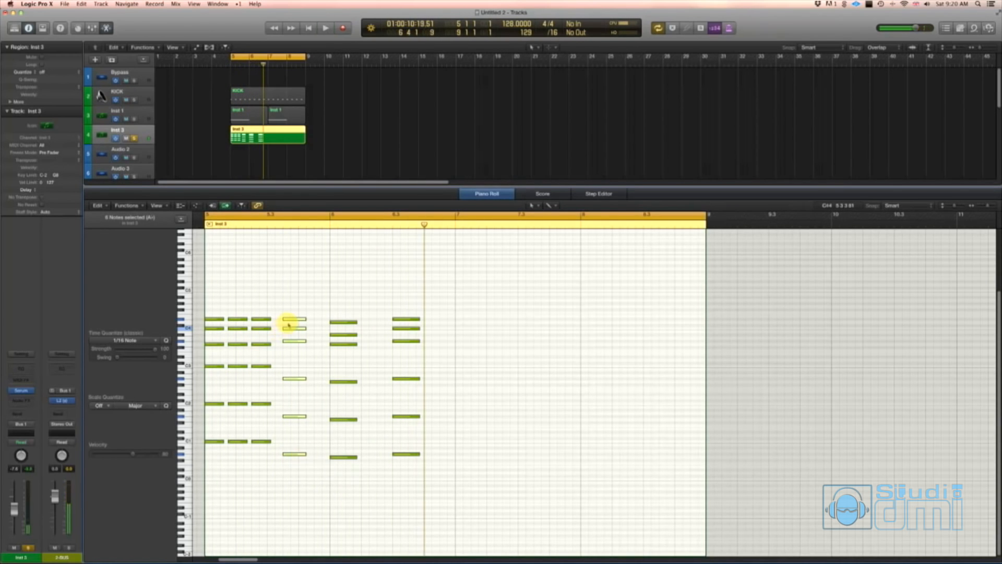
key("space")
key("space")
mouse_move(294, 320)
left_mouse_down()
mouse_move(286, 322)
mouse_move(310, 319)
left_mouse_up()
key("space")
key("space")
key("space")
key("space")
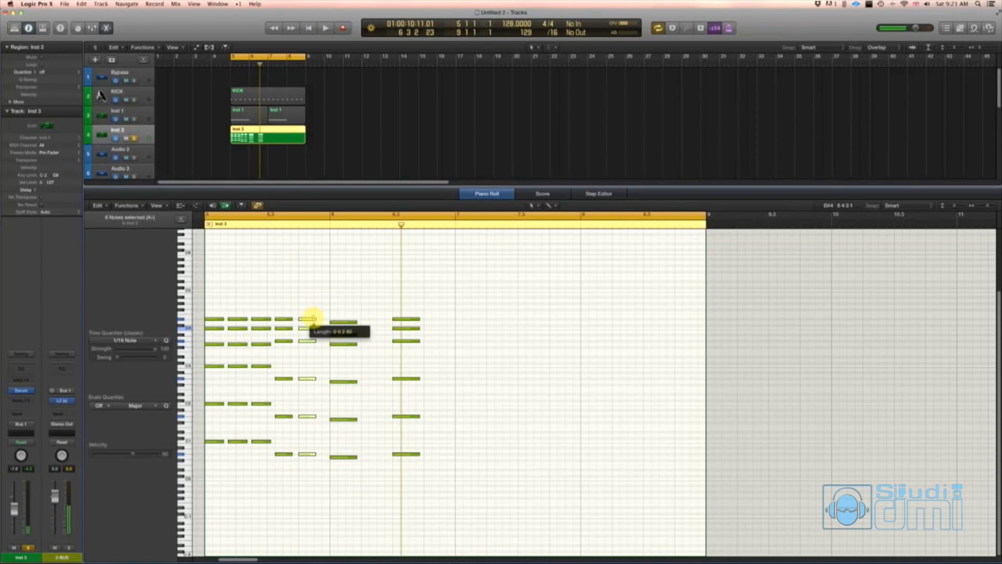
left_click_drag(309, 319, 323, 319)
key("space")
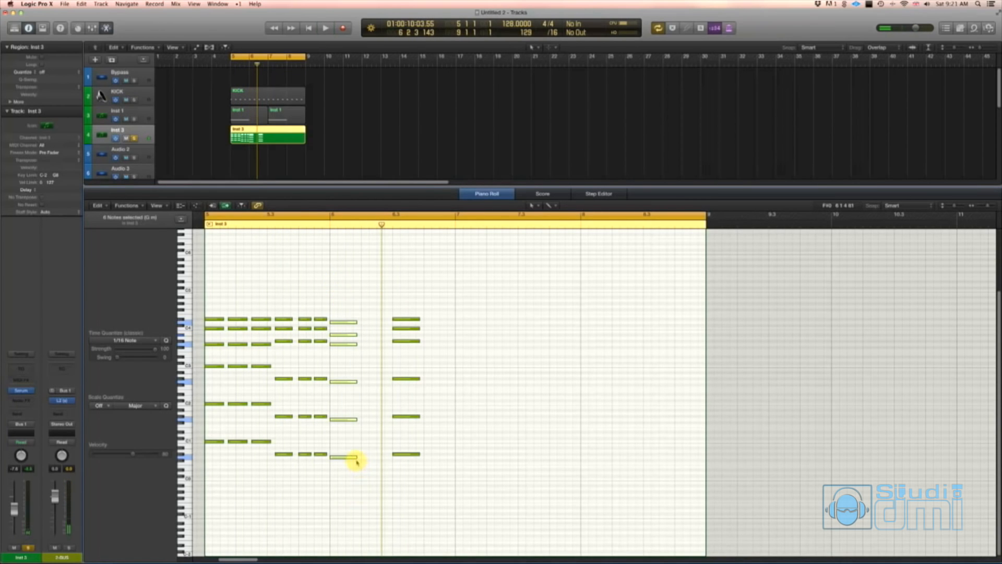
- Shorten the chord at the start of bar 6, copy it twice at three-sixteenth intervals, and play the pattern
left_click_drag(349, 457, 389, 459)
key("space")
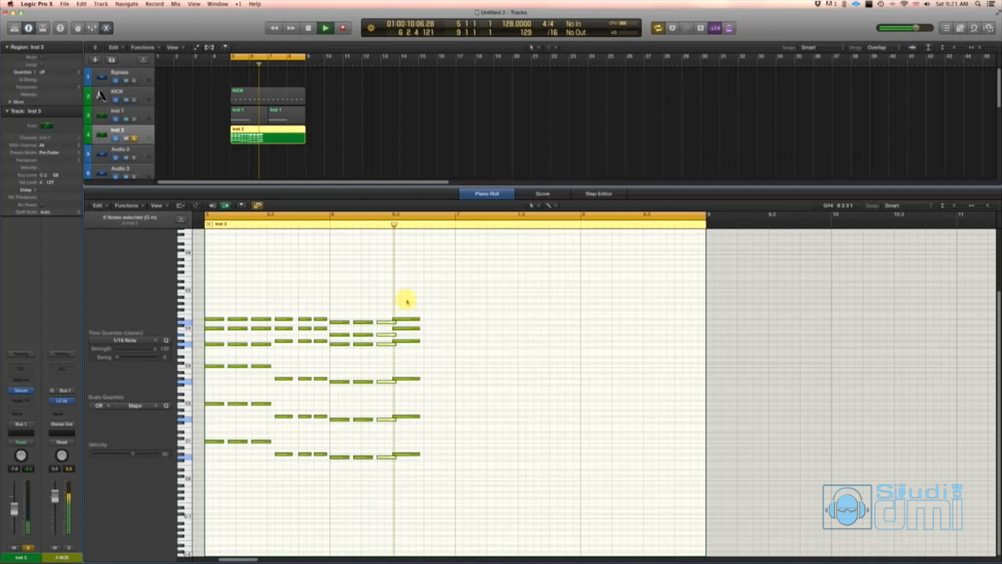
key("space")
- Move the last chord one sixteenth later, shorten it, and add two shorter copies on beat 4 of bar 6 and its offbeat
left_click_drag(408, 298, 415, 456)
left_click(481, 291)
key("space")
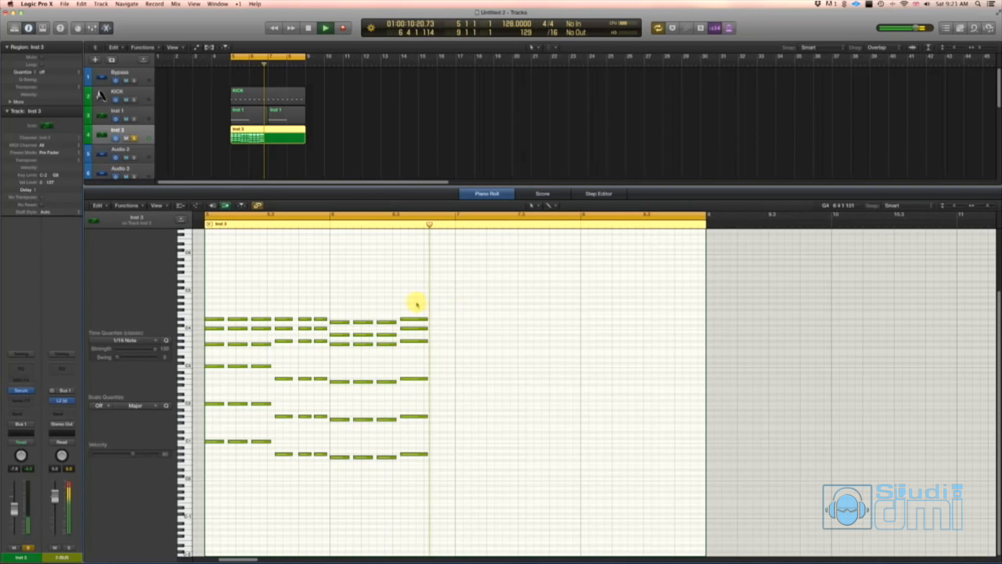
key("space")
left_click_drag(416, 297, 443, 318)
left_click(437, 281)
key("space")
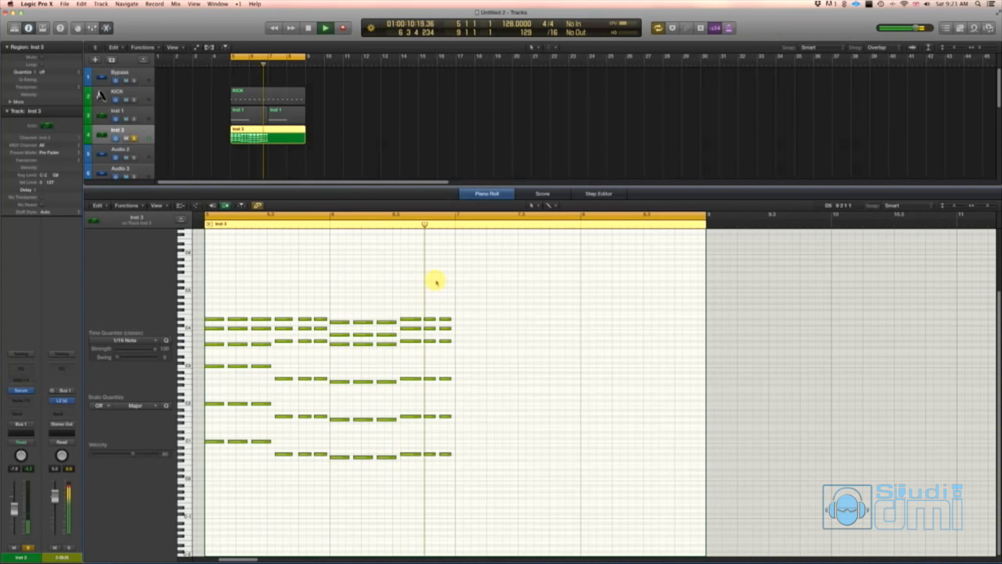
- Copy the entire two-bar chord pattern from bar 5 to bar 7 to fill the four-bar region, and play it
left_click_drag(506, 480, 240, 320)
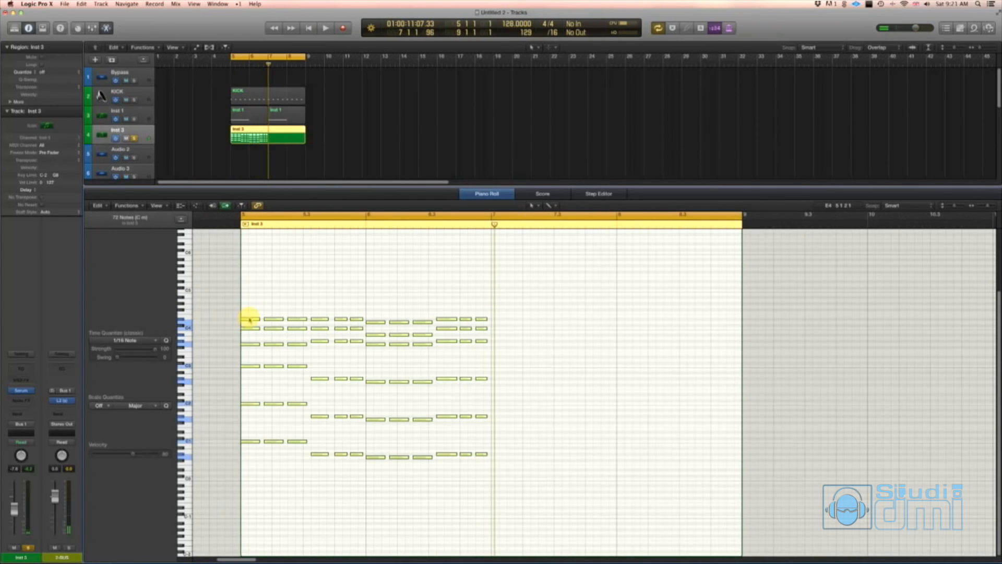
left_click_drag(391, 323, 499, 324)
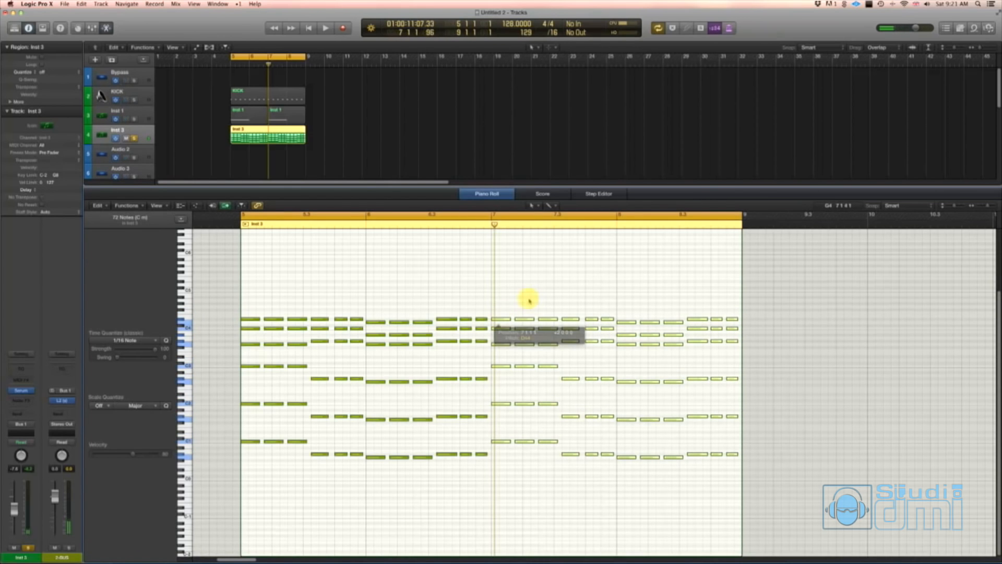
key("space")
left_click(535, 289)
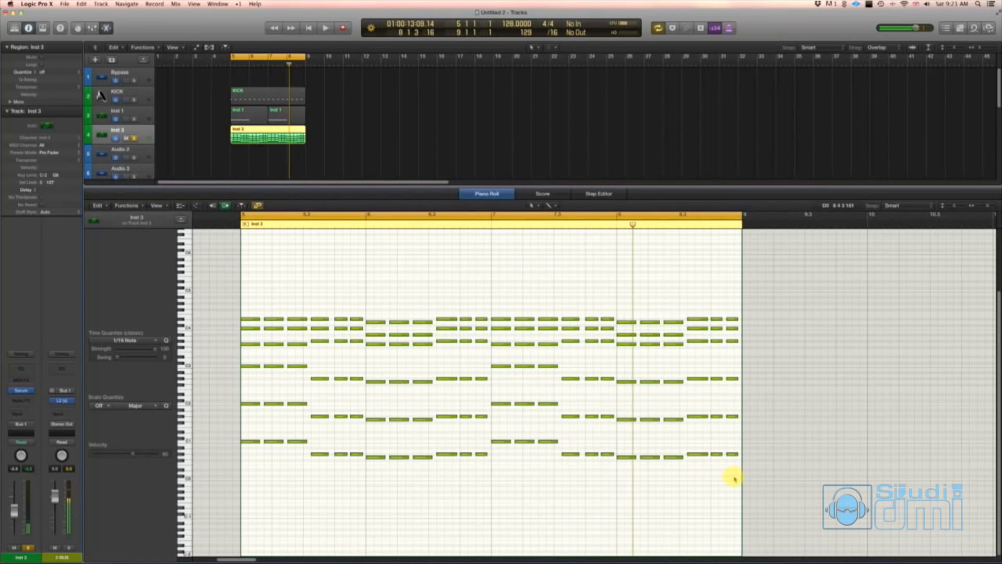
- Lengthen all the chord notes so each one runs up to the start of the following chord, and play the pattern
left_click_drag(735, 478, 190, 289)
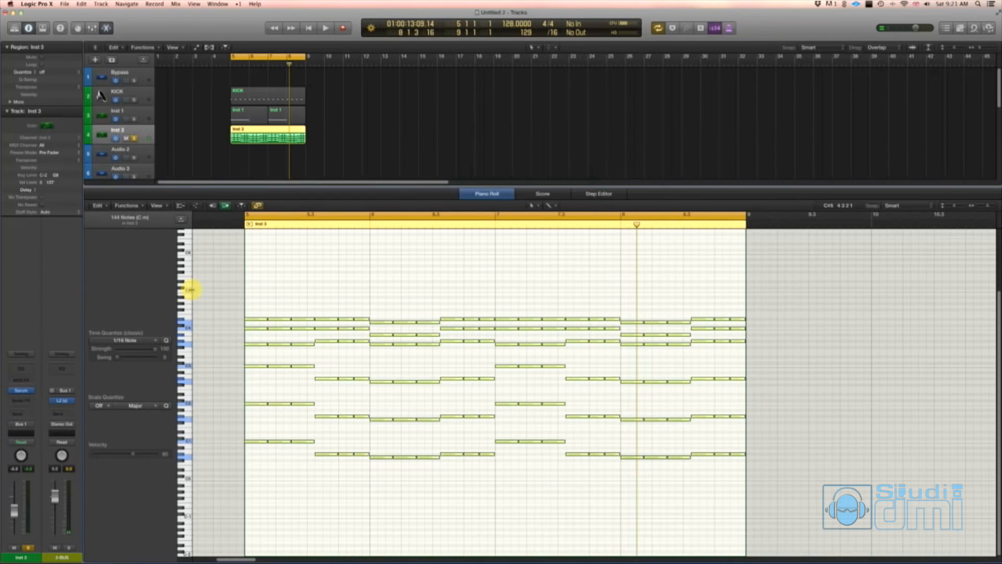
key("space")
left_click(417, 255)
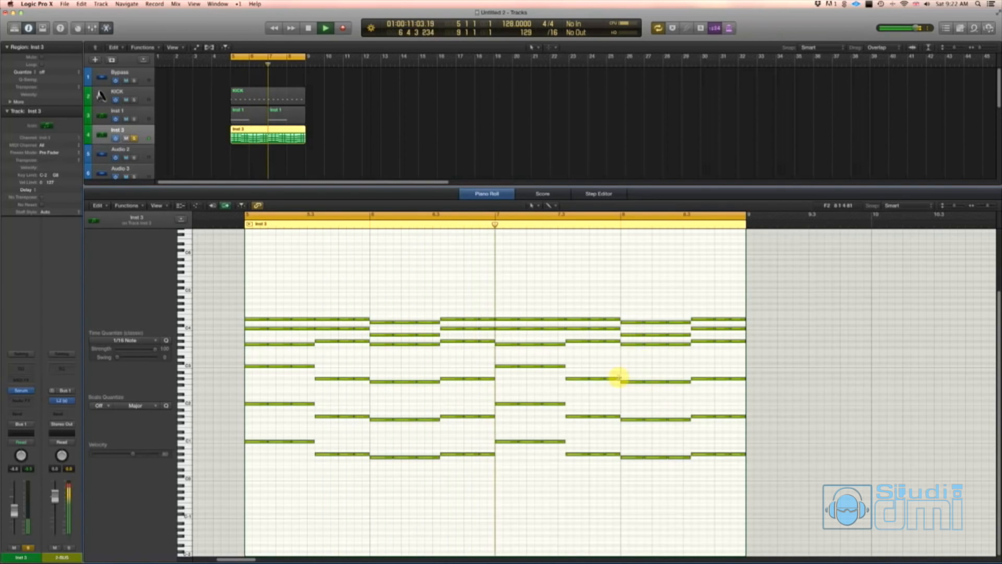
- Turn off MIDI Out in the Piano Roll and shorten all the chord notes slightly, leaving small gaps between them
left_click(226, 206)
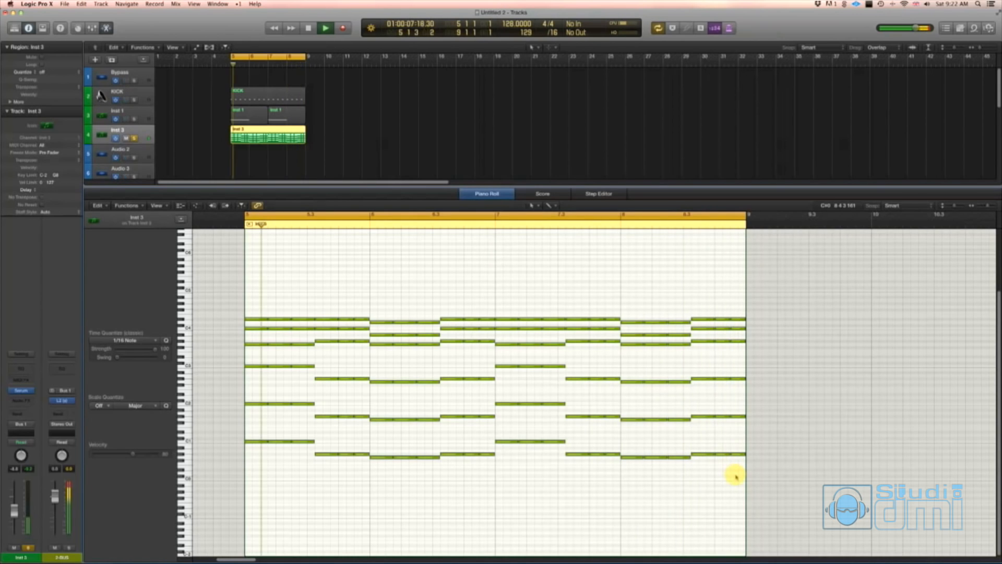
key("space")
left_click_drag(735, 471, 259, 283)
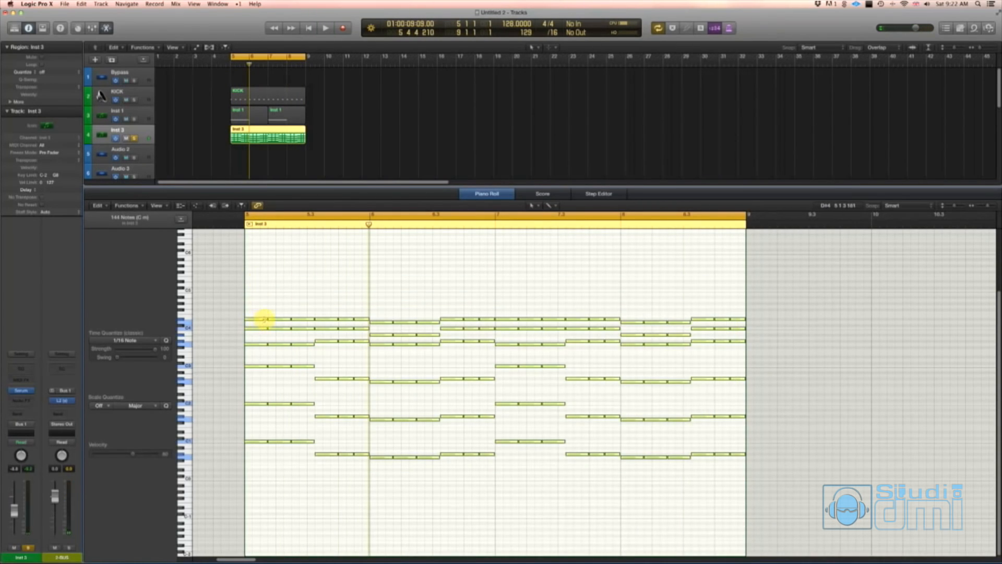
key("space")
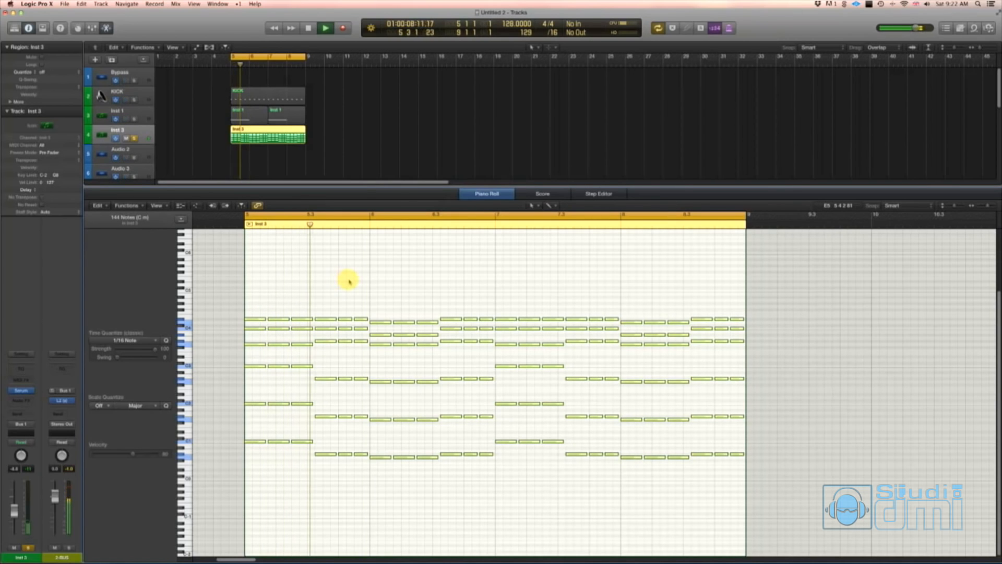
- Raise the MG Low 12 filter cutoff slightly in Serum while the pattern plays, and switch to Livestream Producer
left_click(20, 390)
mouse_move(861, 264)
left_mouse_down()
mouse_move(868, 234)
mouse_move(861, 254)
left_mouse_up()
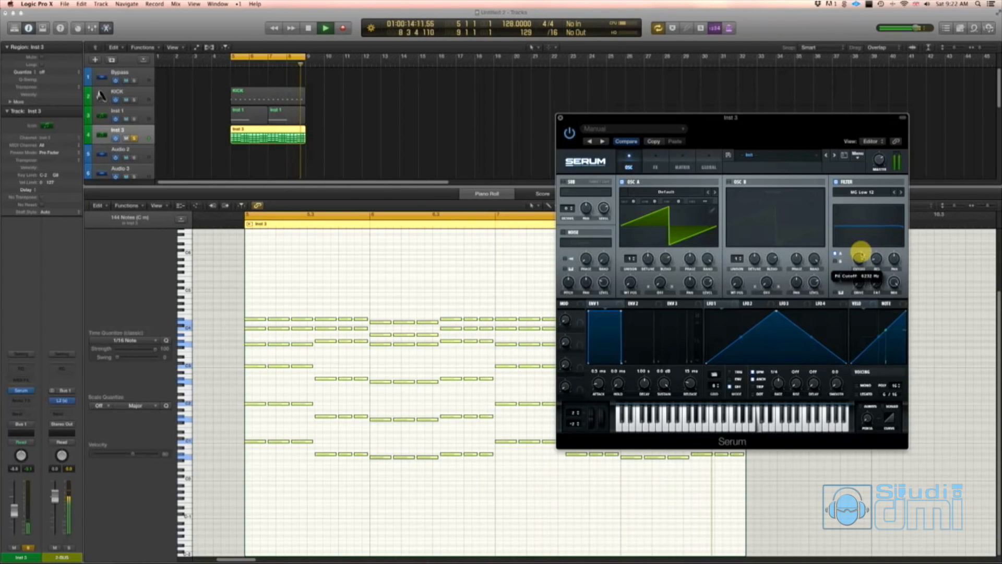
left_click(560, 118)
left_click(506, 282)
key("space")
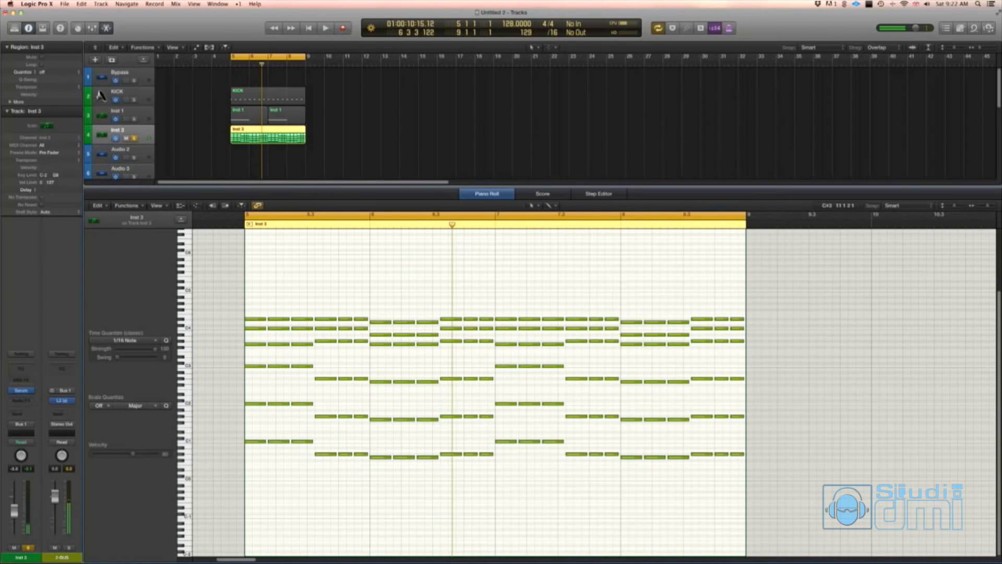
key("super+Tab")
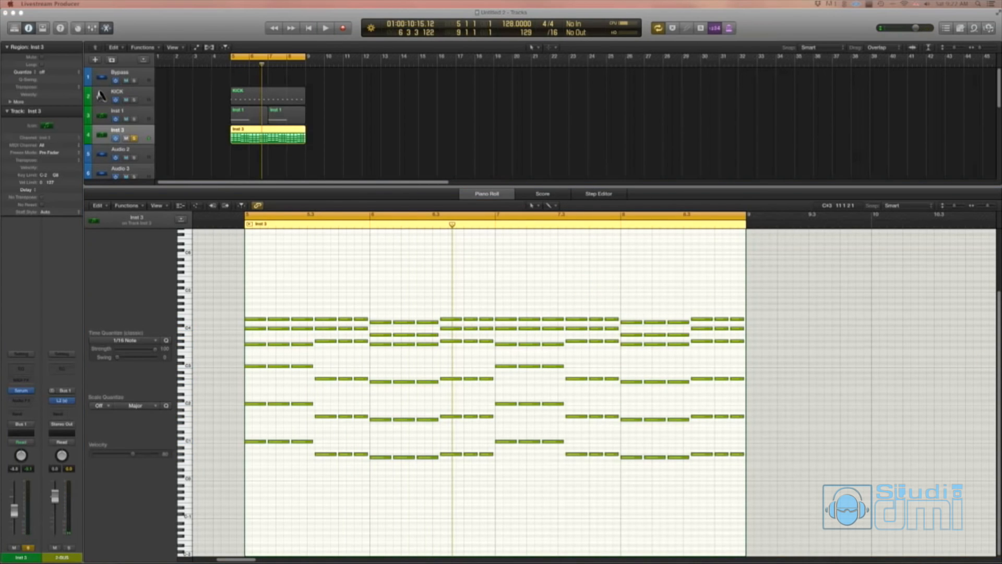